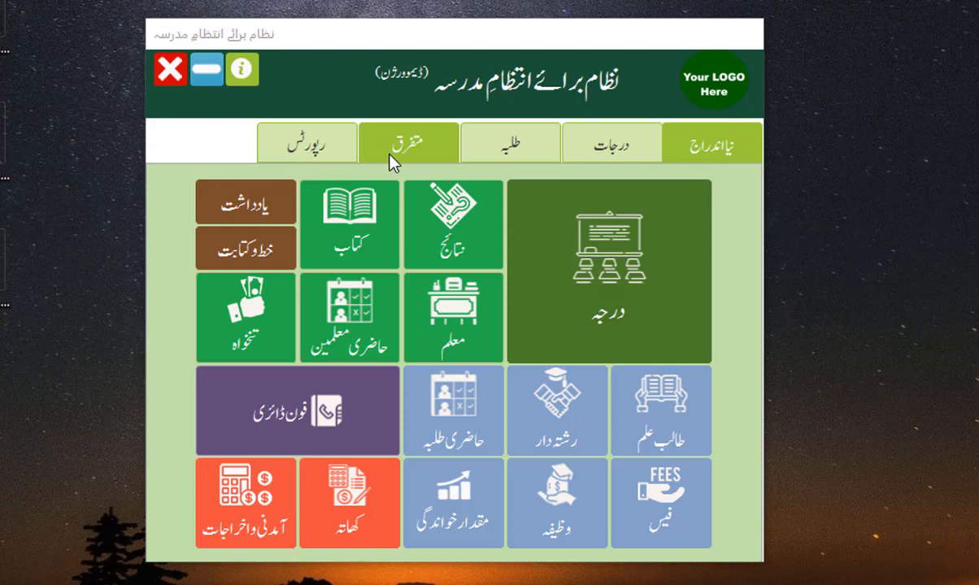
Step: Open ترتیبات from the متفرق tiles and accept the warning on the پیچیدہ ترتیبات tab
mouse_move(470, 39)
mouse_down()
mouse_move(487, 60)
mouse_move(474, 50)
mouse_up()
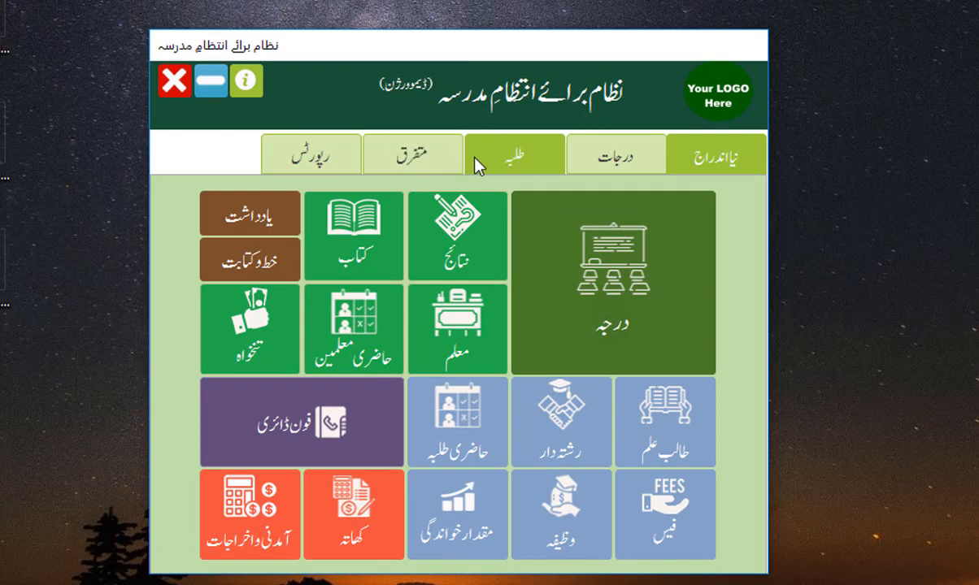
click(419, 158)
click(253, 281)
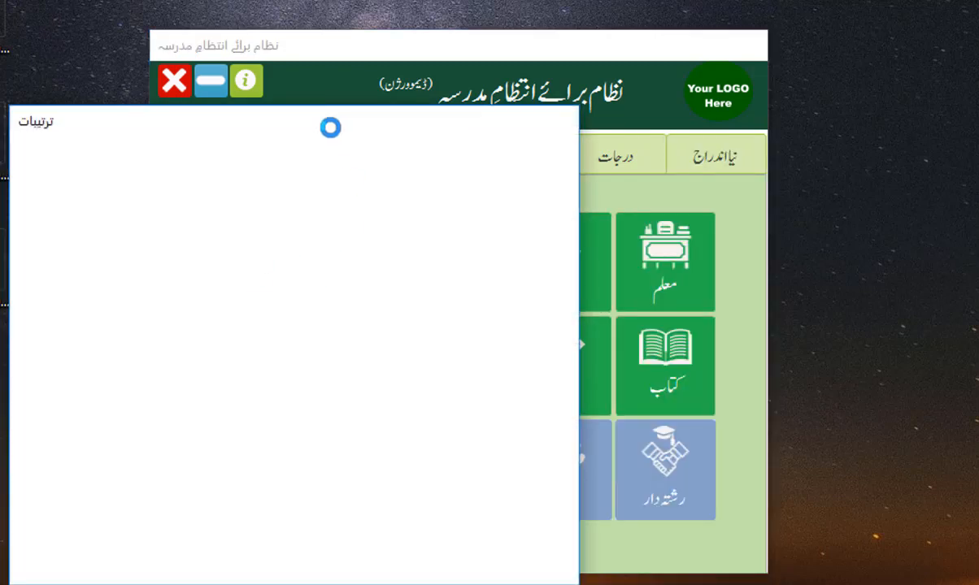
drag(330, 126, 535, 76)
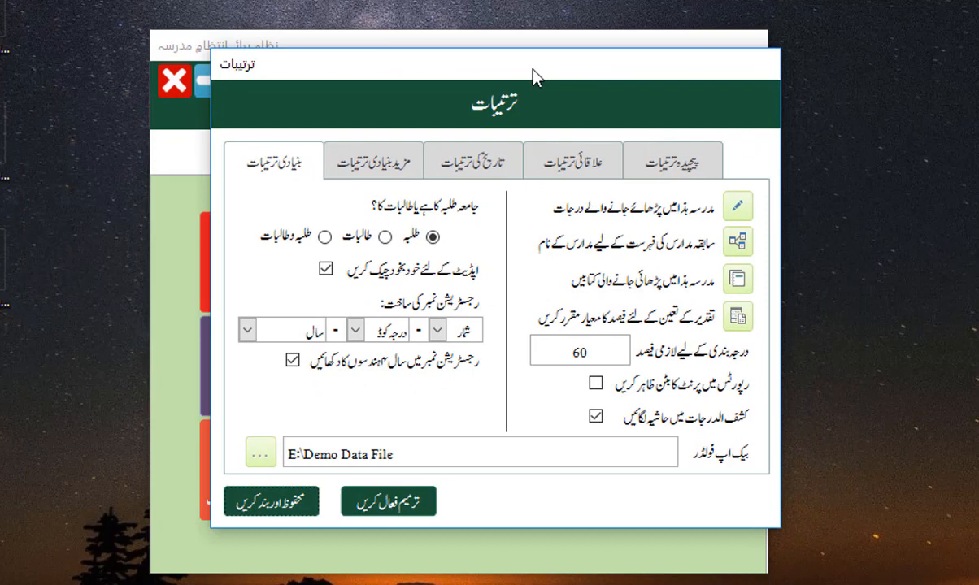
click(673, 165)
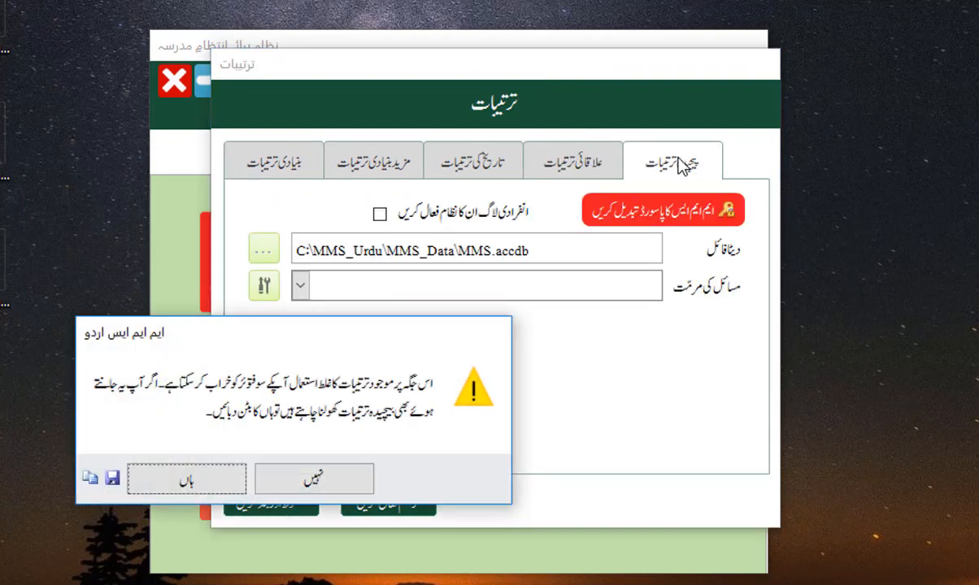
click(180, 465)
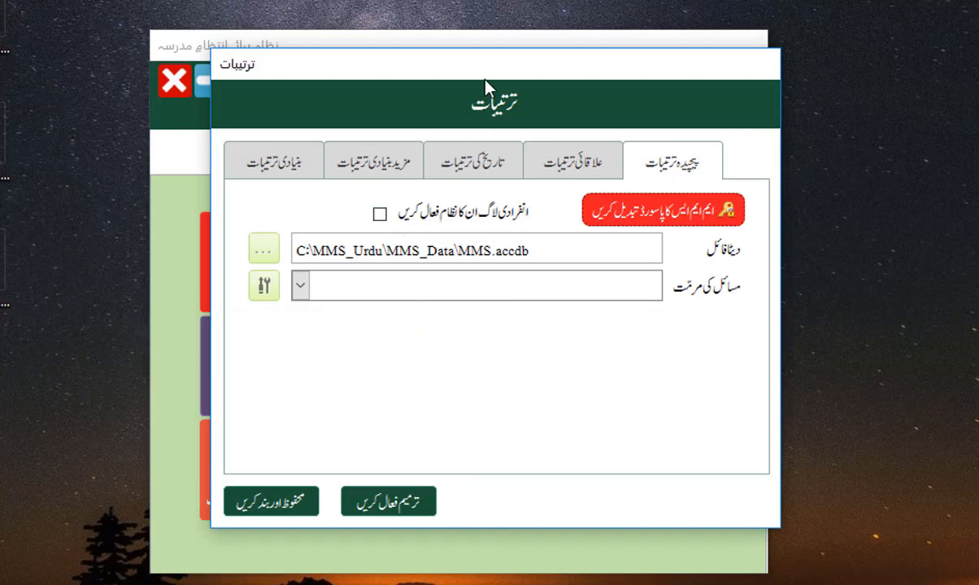
drag(489, 89, 475, 261)
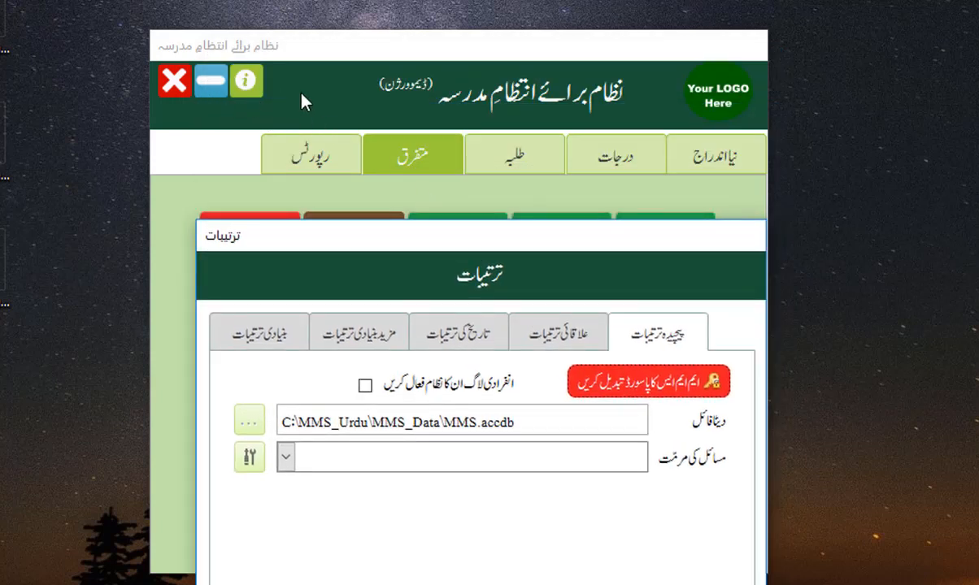
drag(472, 242, 443, 134)
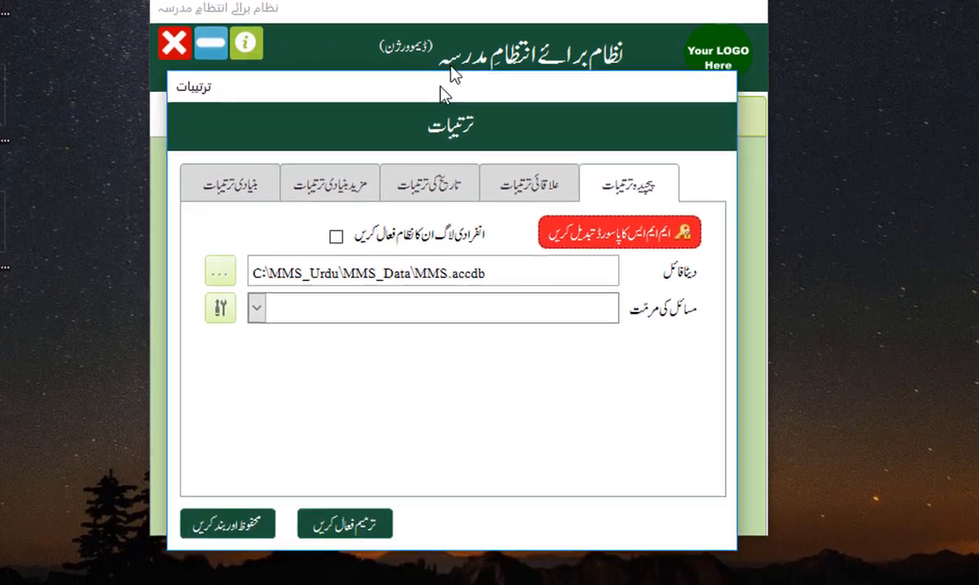
drag(443, 93, 454, 39)
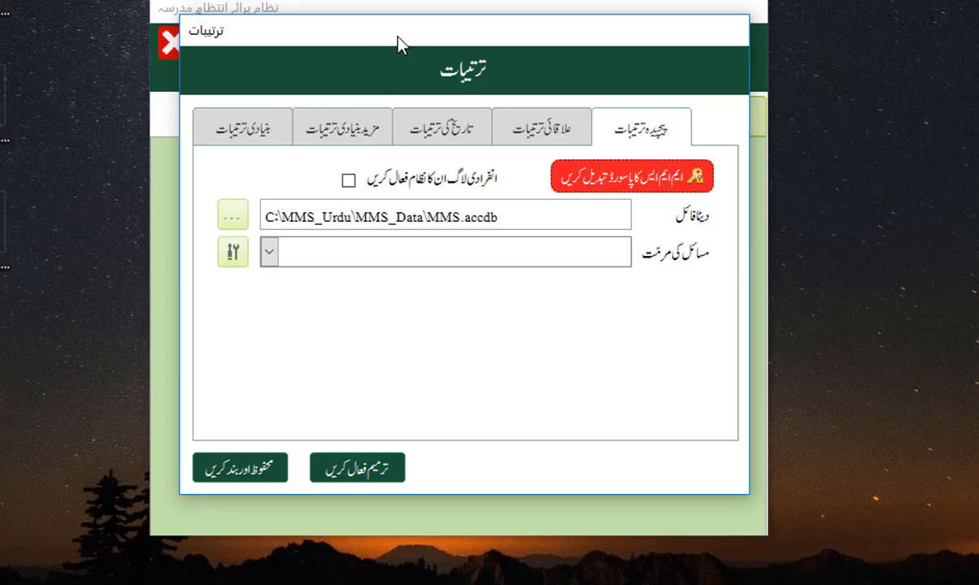
drag(398, 39, 404, 119)
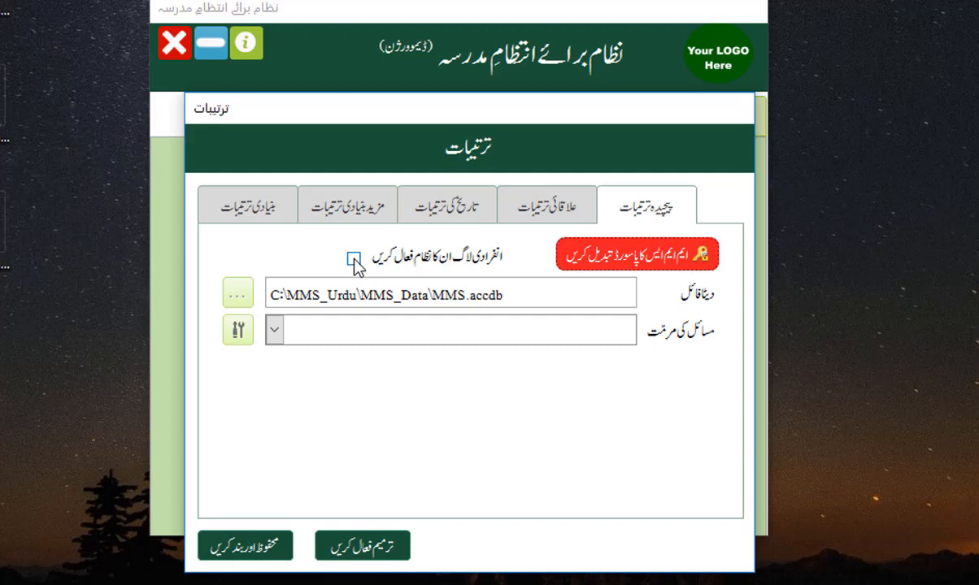
Step: Enable editing, tick انفرادی لاگ ان کا نظام فعال کریں, then save and close the settings
click(355, 550)
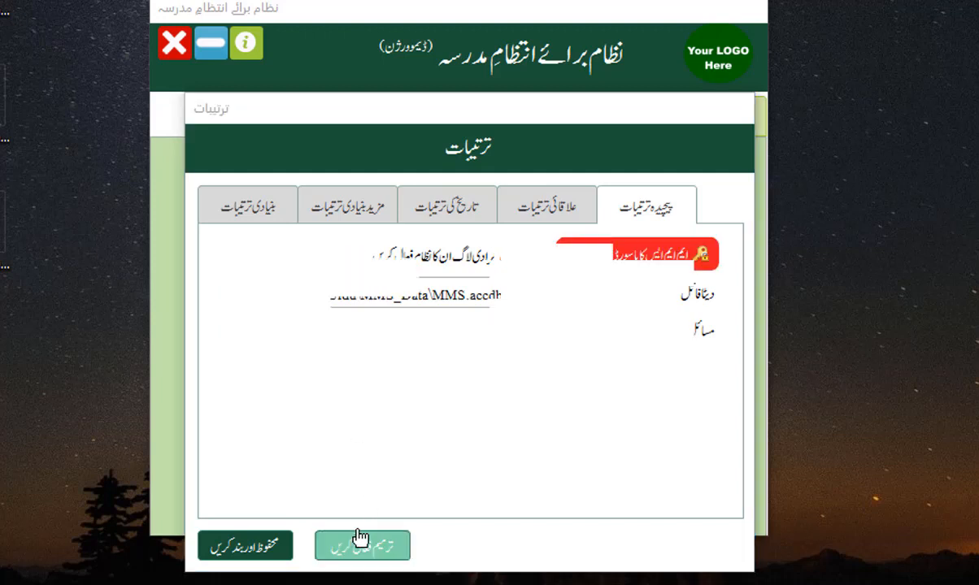
click(355, 260)
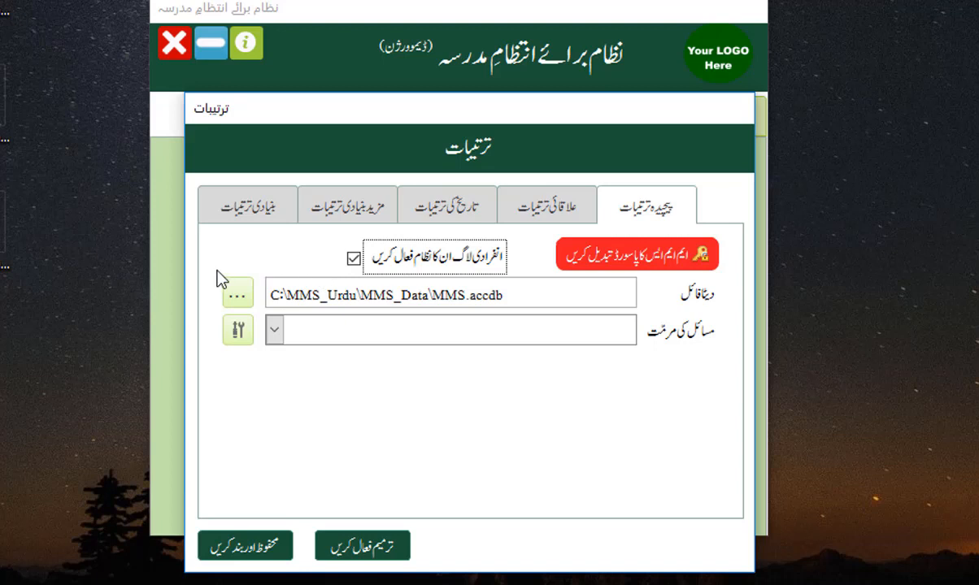
click(311, 265)
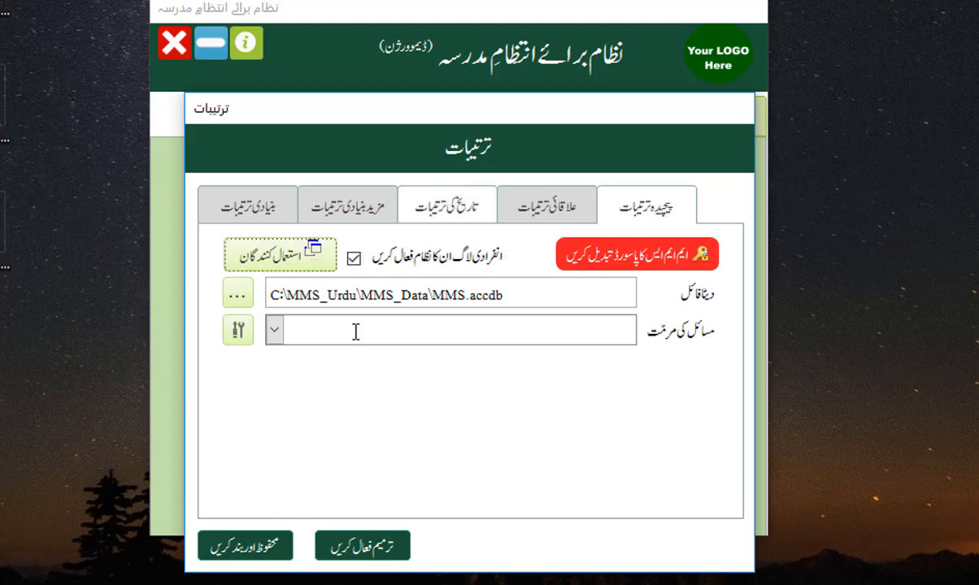
click(242, 560)
click(252, 551)
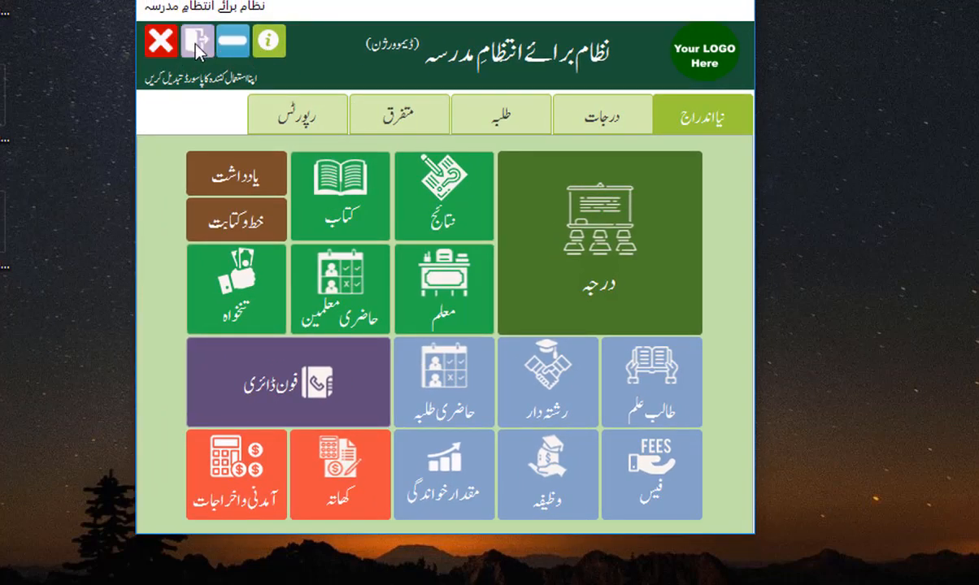
Step: Log out of the current session, confirming with ہاں
drag(329, 11, 377, 15)
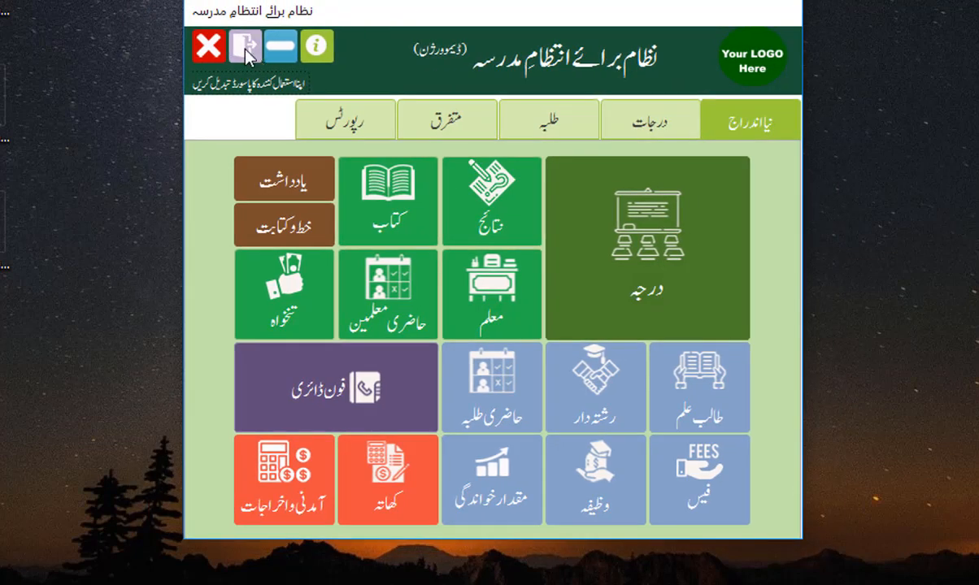
click(246, 49)
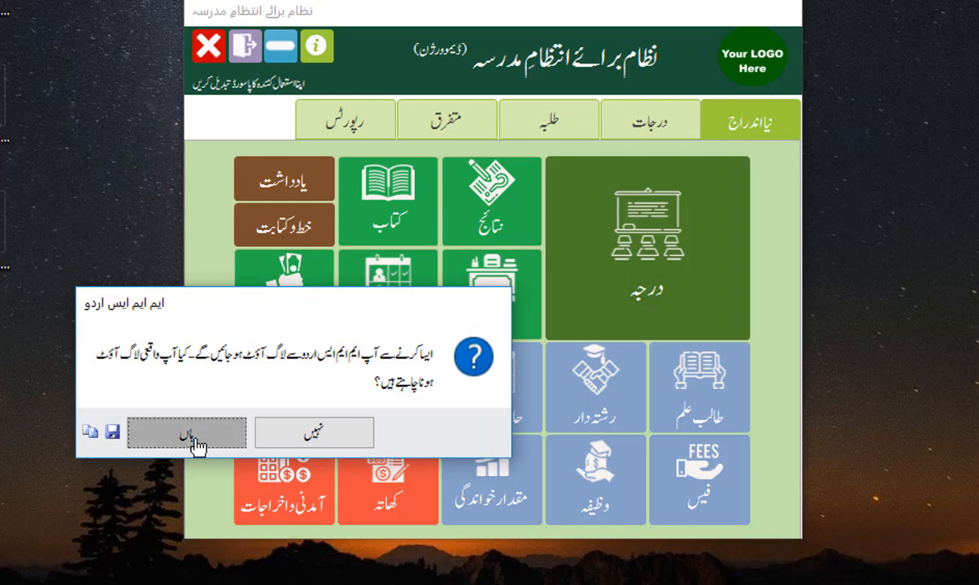
click(195, 446)
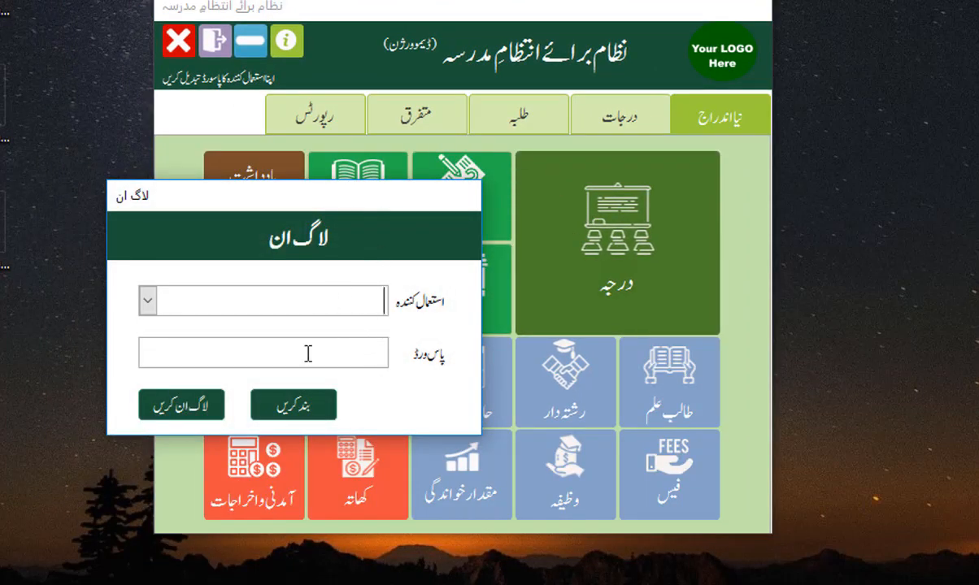
Step: From the login prompt, close MMS Urdu entirely and confirm the exit
click(284, 411)
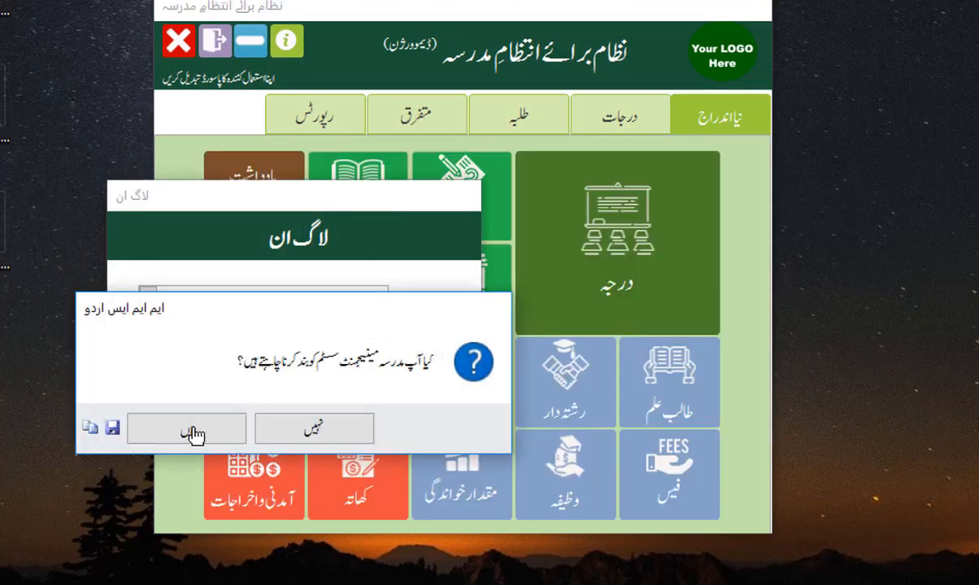
click(285, 431)
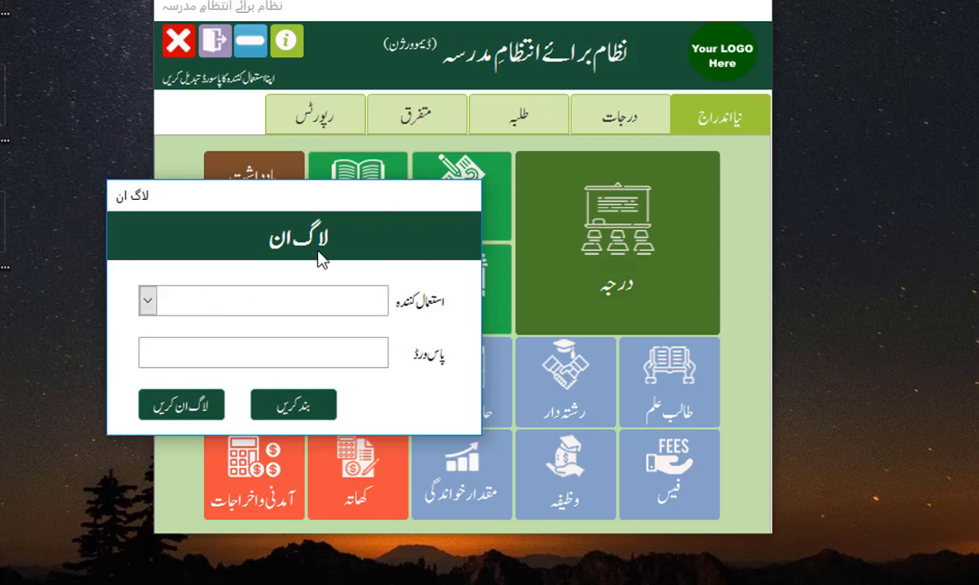
click(297, 411)
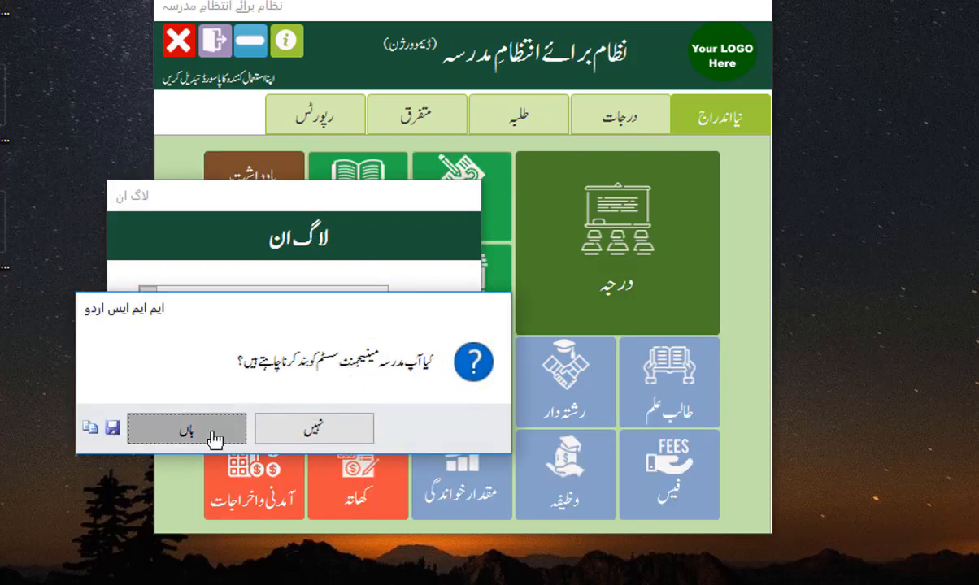
click(214, 435)
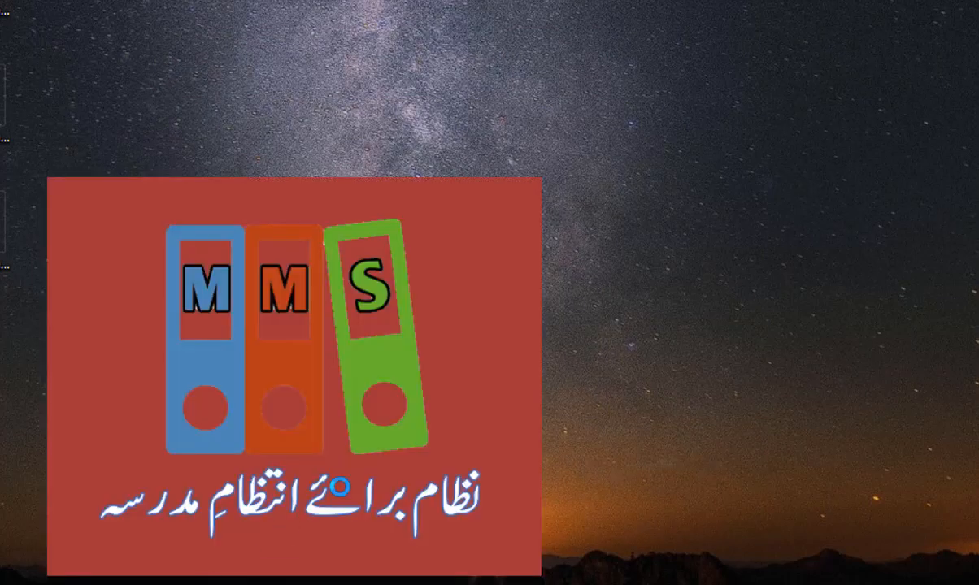
Step: Enter the database password in the Password Required dialog to reopen MMS
key(BackSpace)
key(BackSpace)
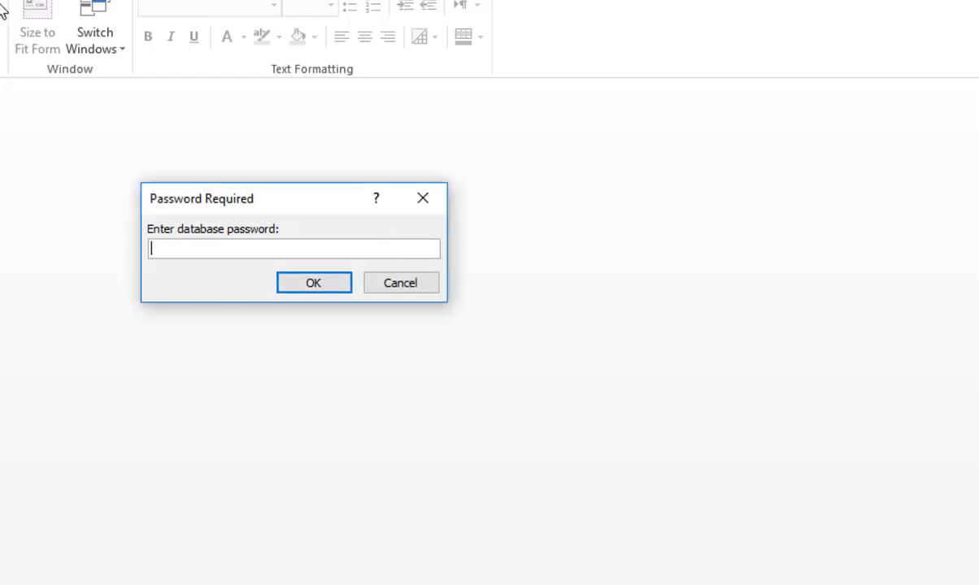
text(***)
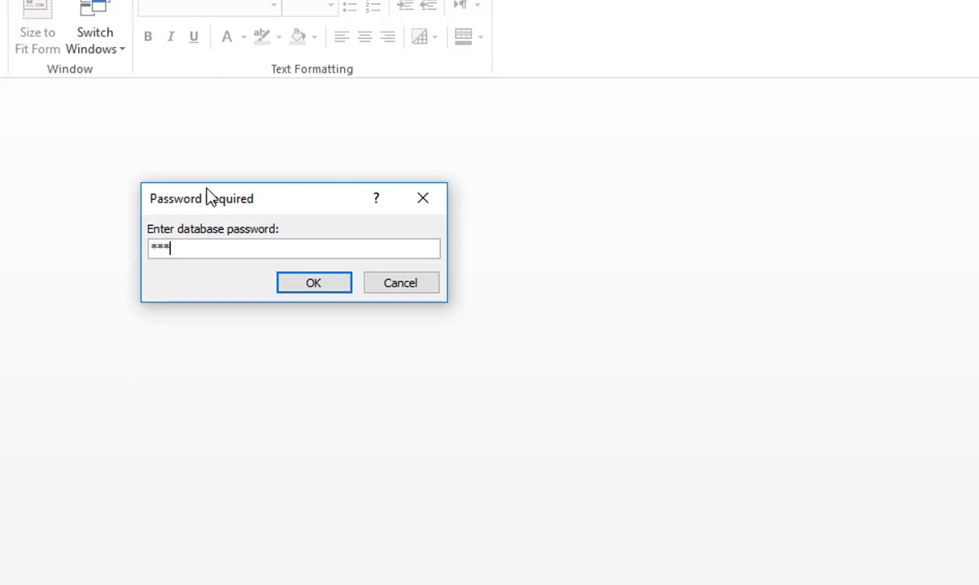
text(**)
key(Return)
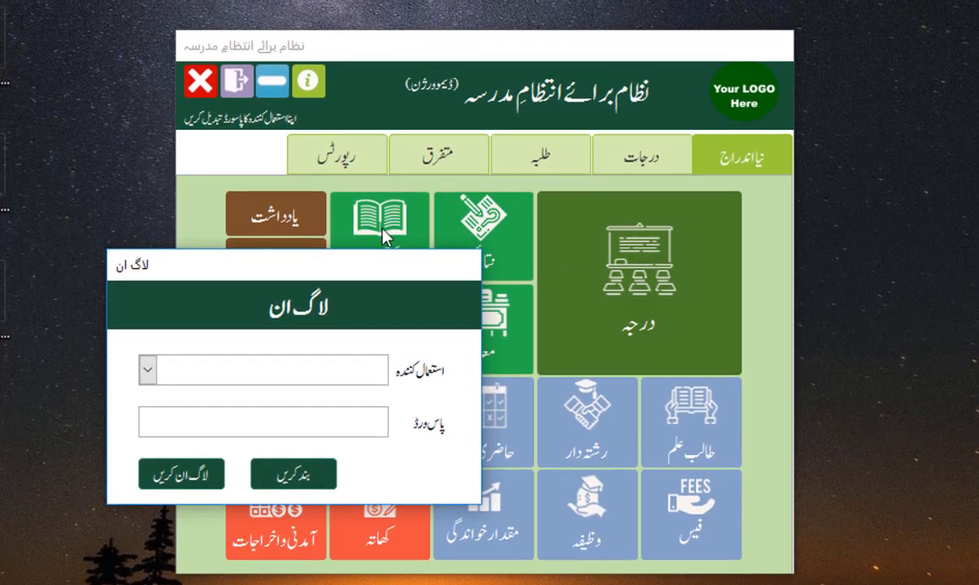
Step: Log in as ایڈمن, re-entering the password after the incorrect-password error
click(150, 367)
click(148, 372)
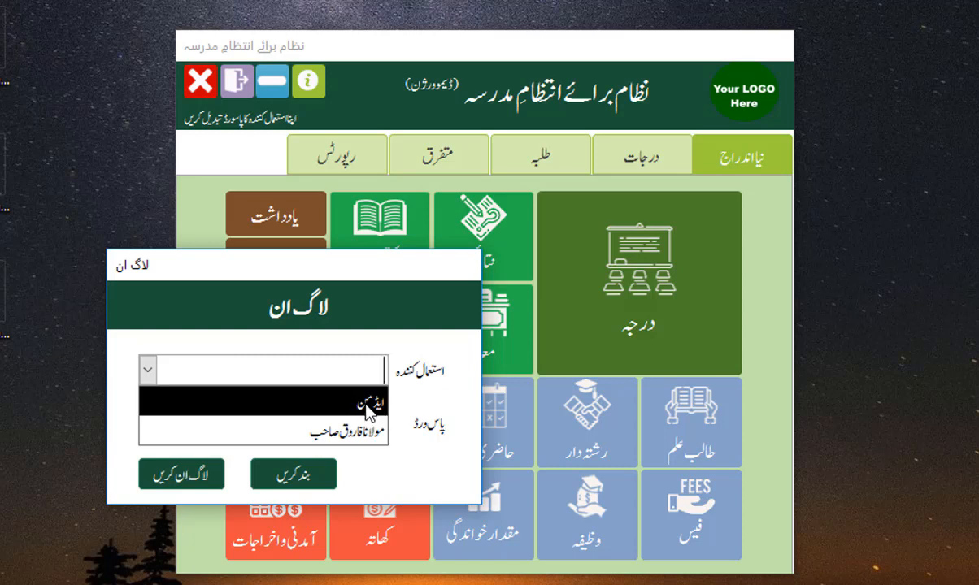
click(366, 404)
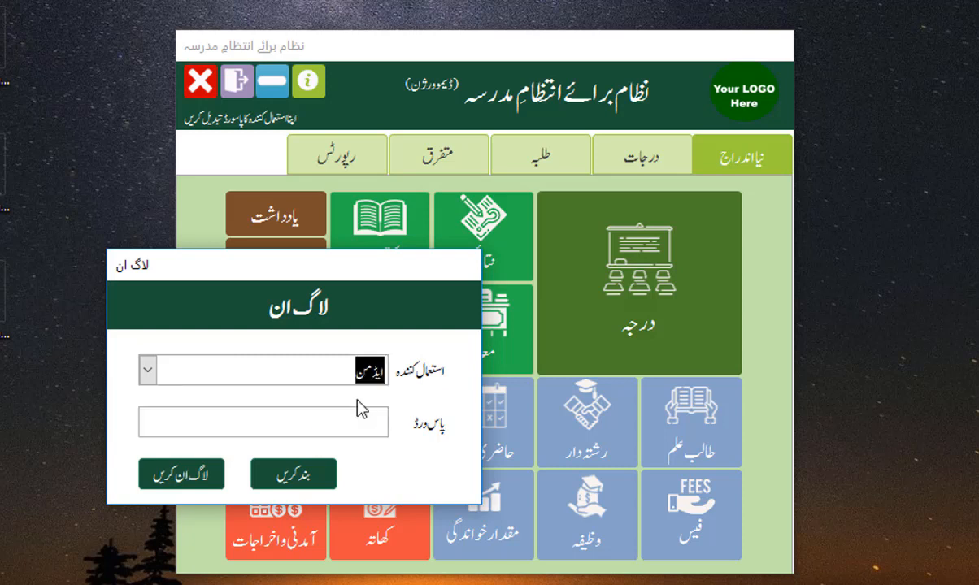
click(322, 374)
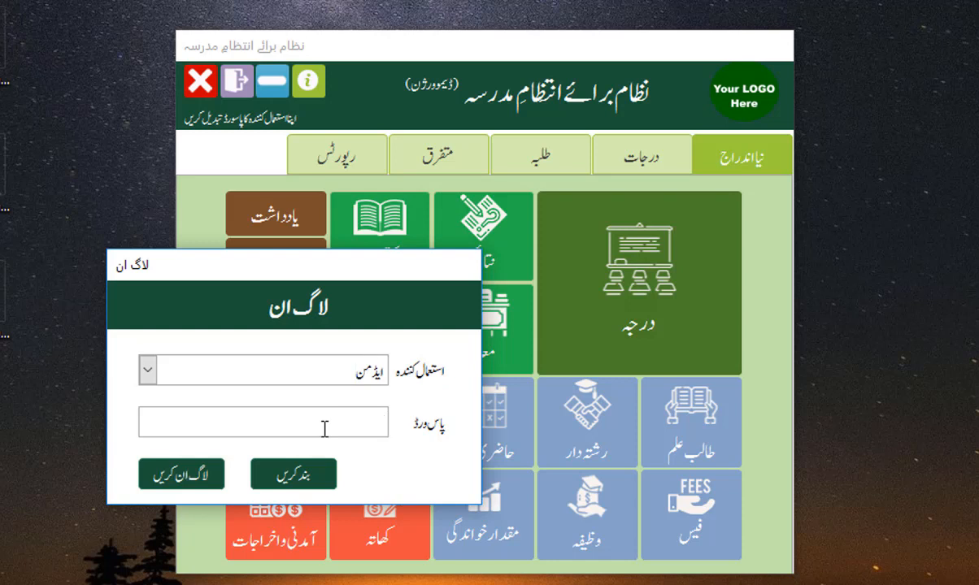
click(325, 429)
text(123)
click(185, 483)
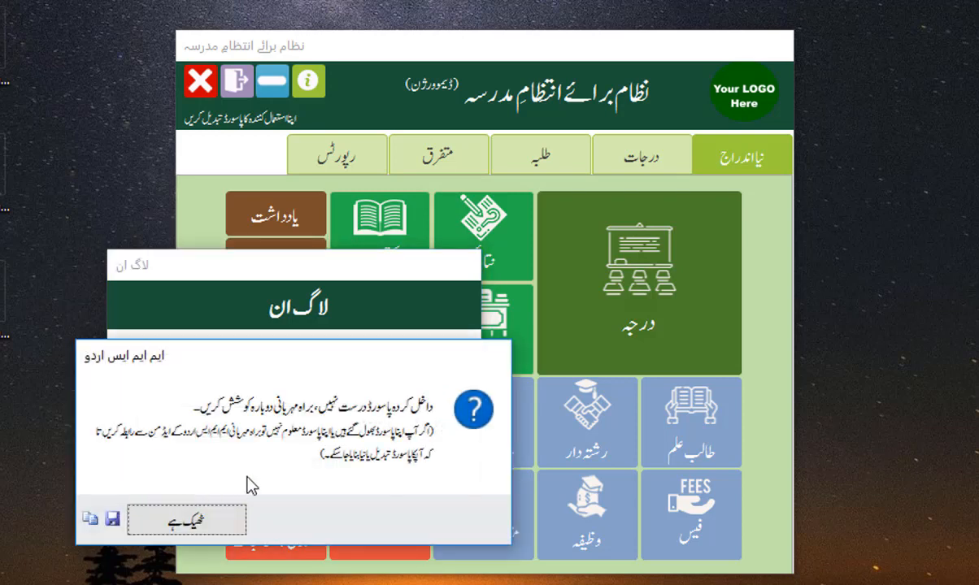
click(175, 517)
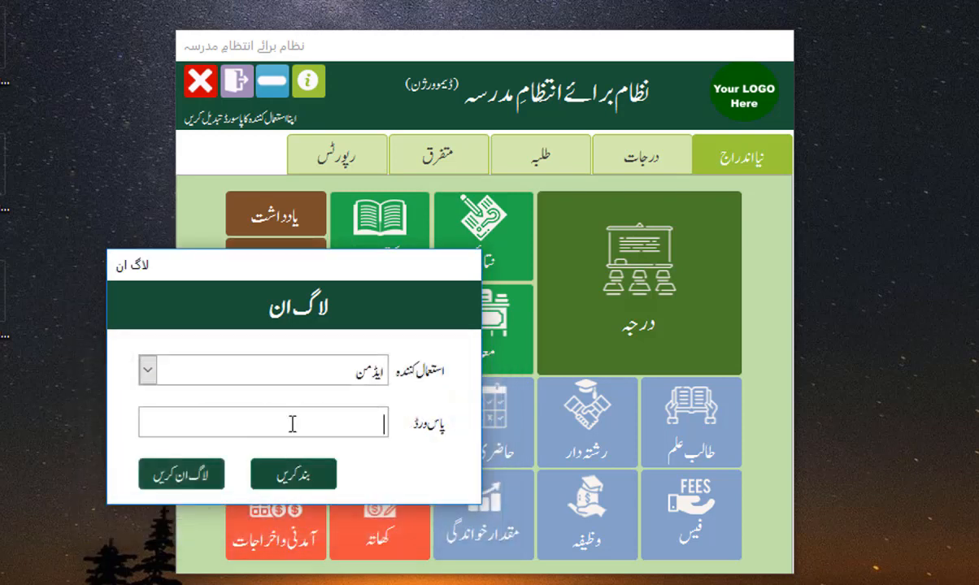
text(123)
click(192, 476)
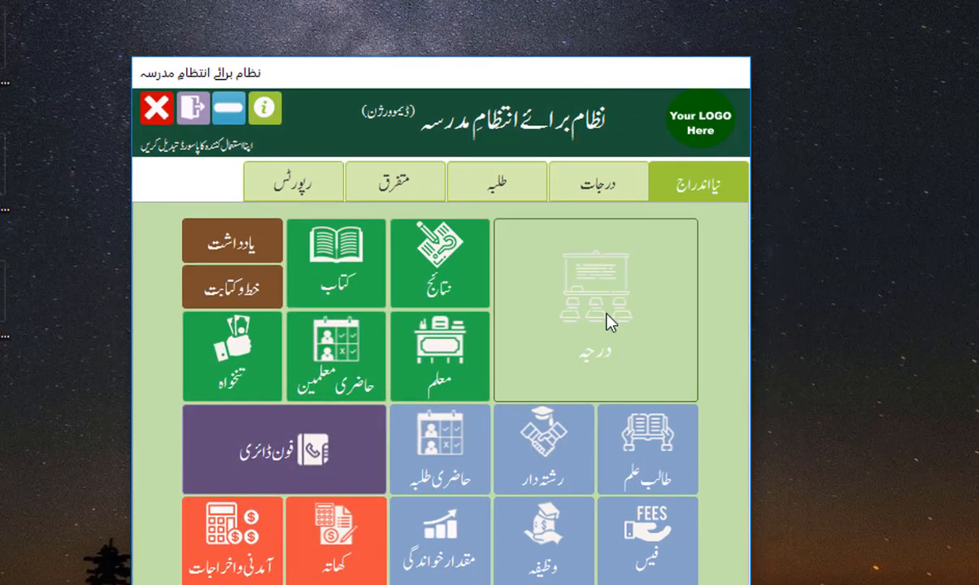
Step: Open the درجہ class form, then close it and save its changes
click(650, 293)
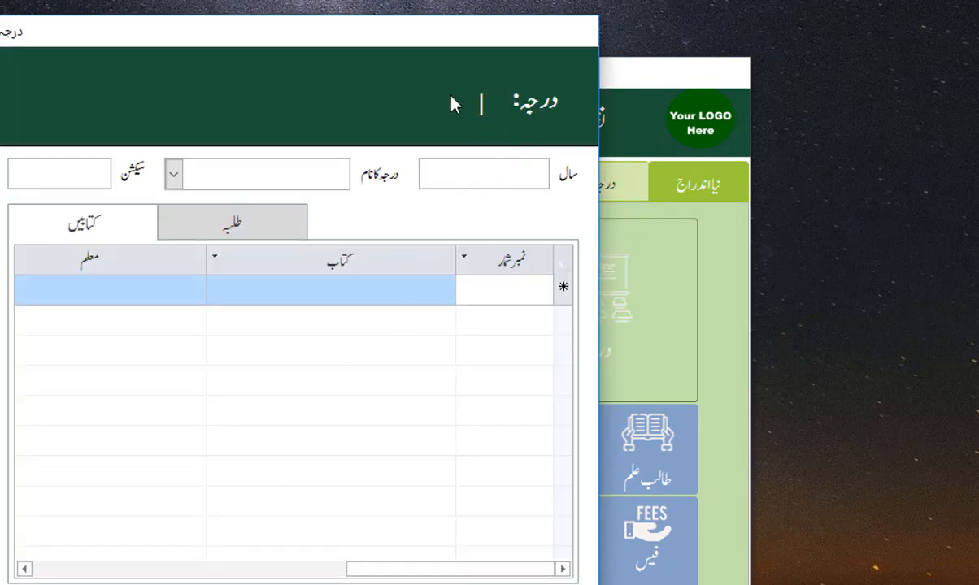
key(alt+F4)
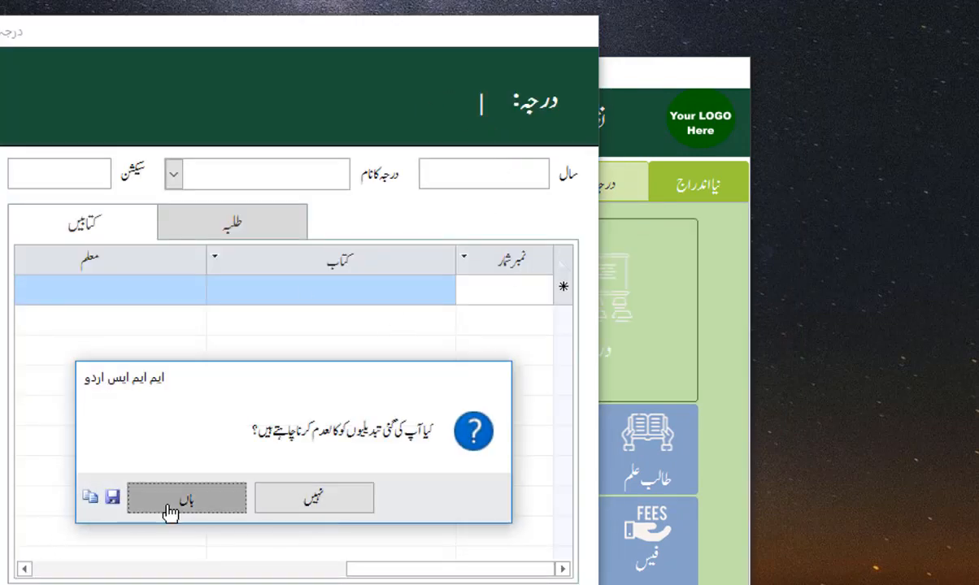
click(169, 512)
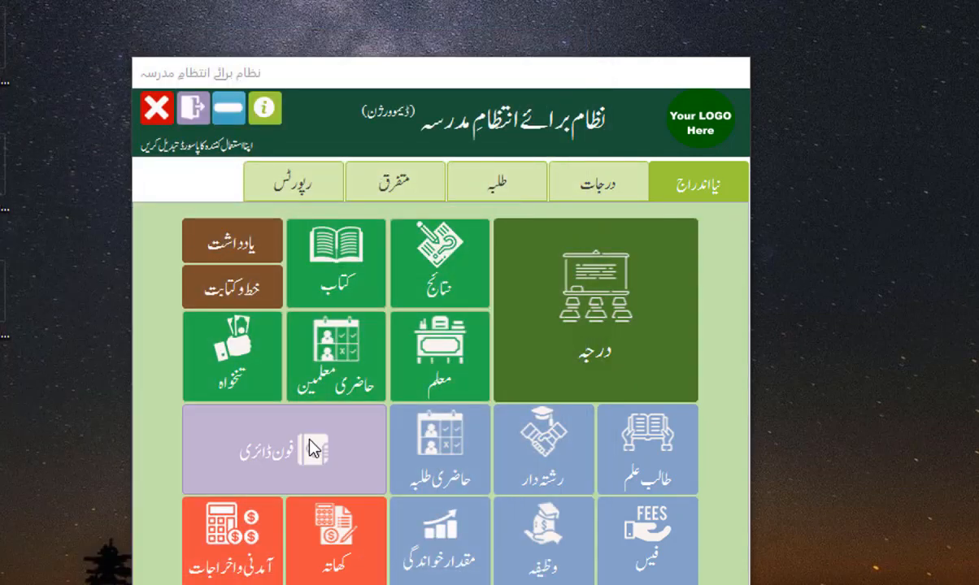
Step: Open and close the فون ڈائری form, then switch to the متفرق section
click(290, 413)
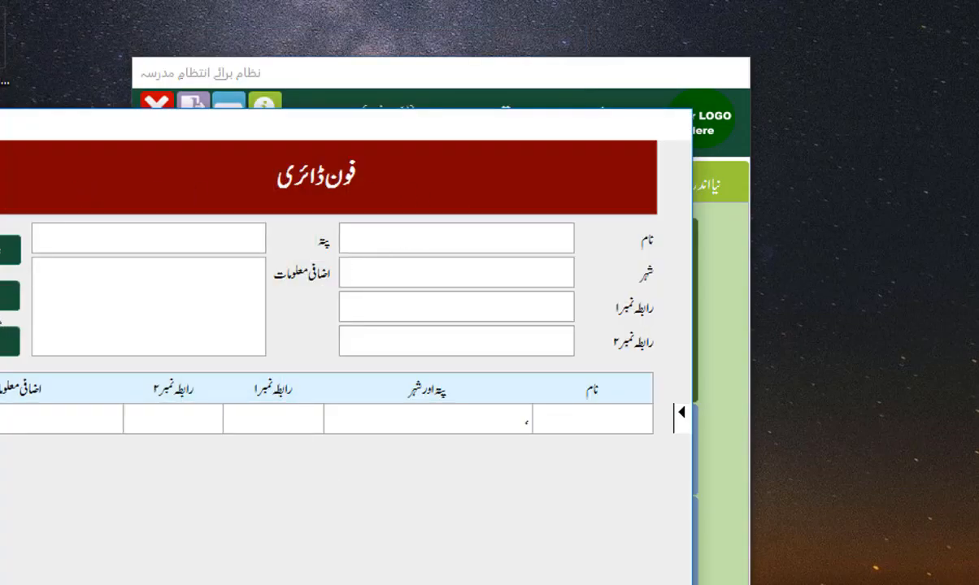
click(10, 342)
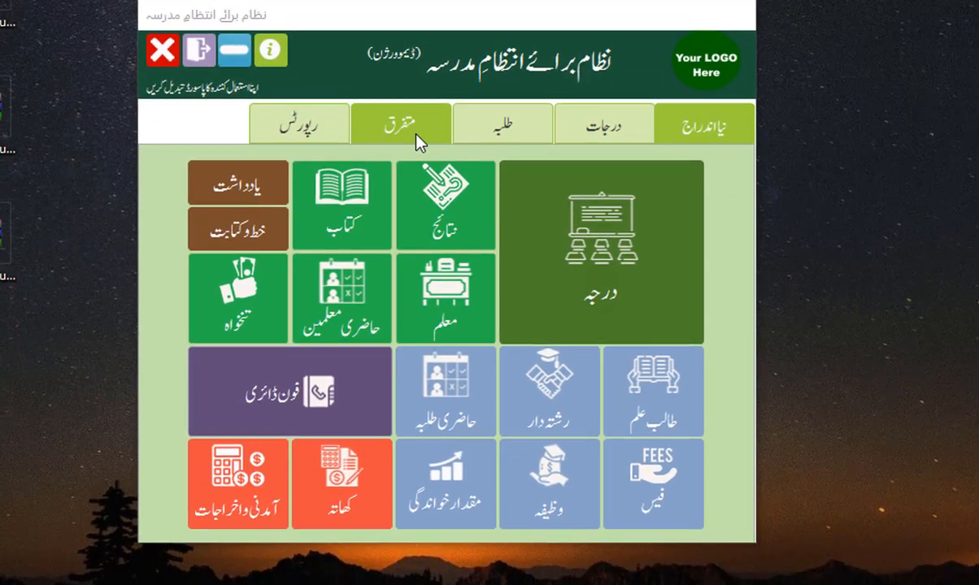
click(411, 126)
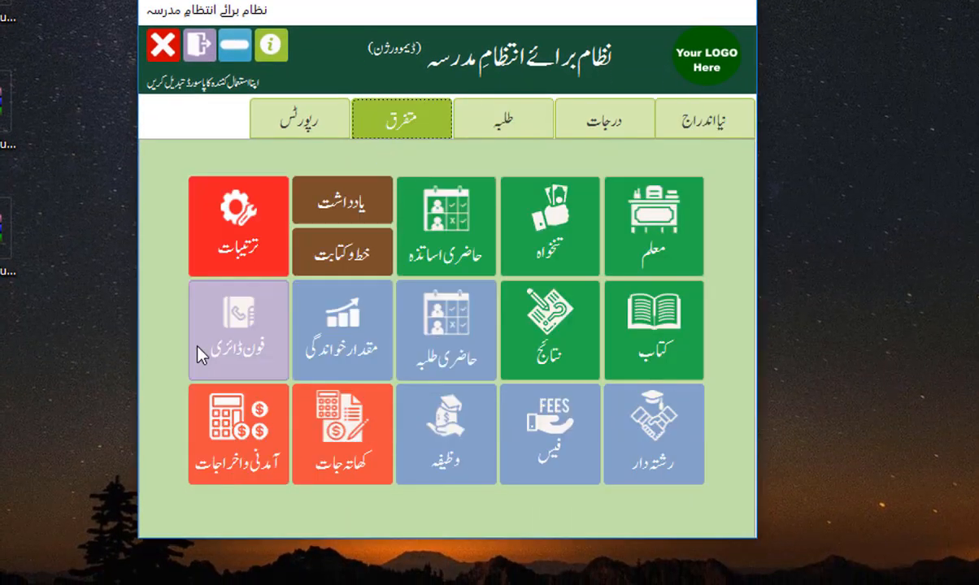
Step: Open ترتیبات, accept the پیچیدہ ترتیبات warning, and show the استعمال کنندگان list
click(235, 228)
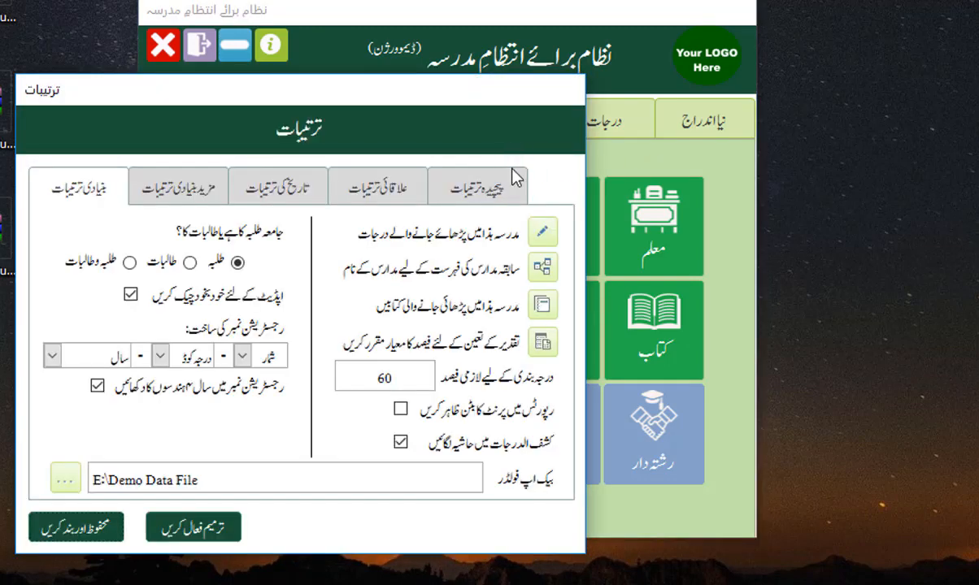
click(457, 185)
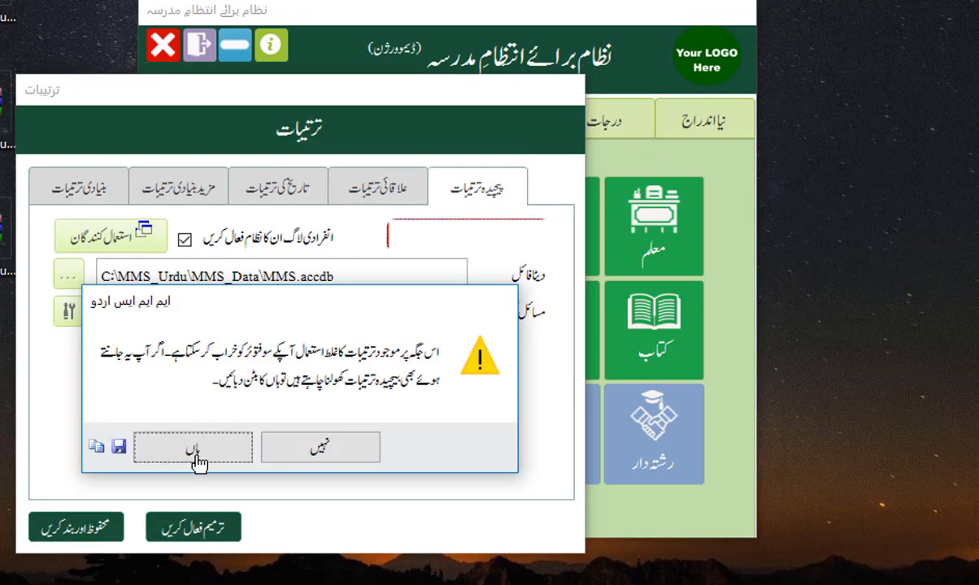
click(192, 445)
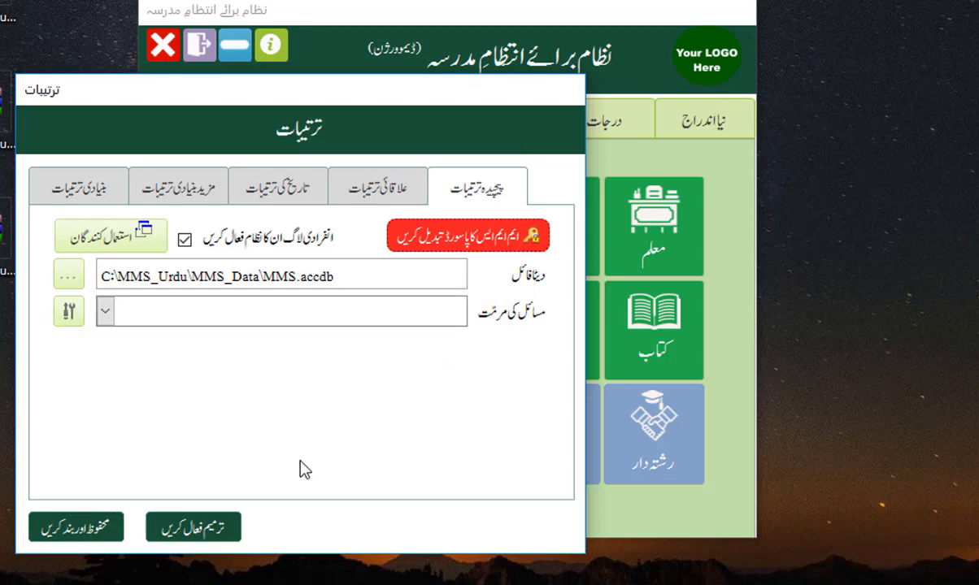
click(119, 244)
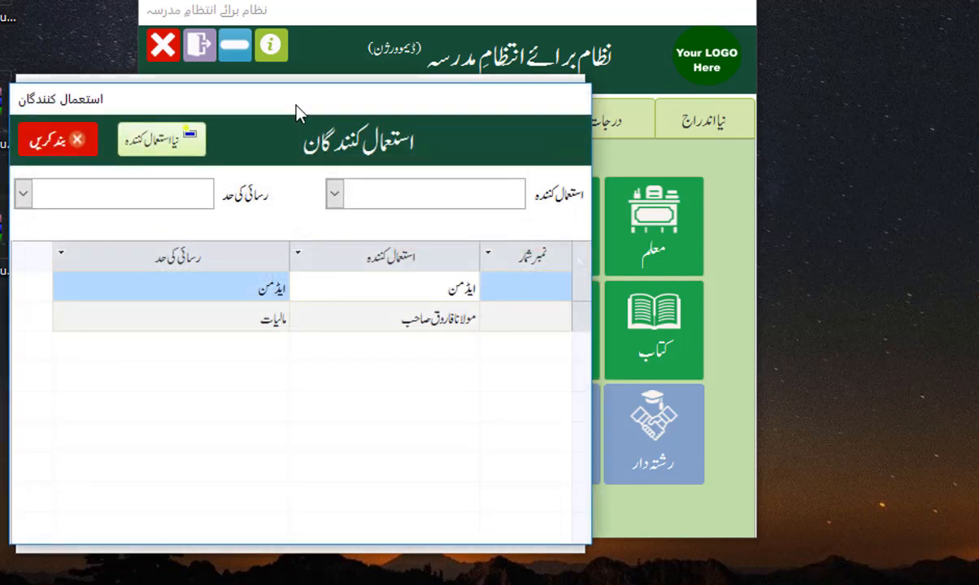
Step: Select the second existing user in the users list
drag(297, 109, 399, 103)
click(487, 308)
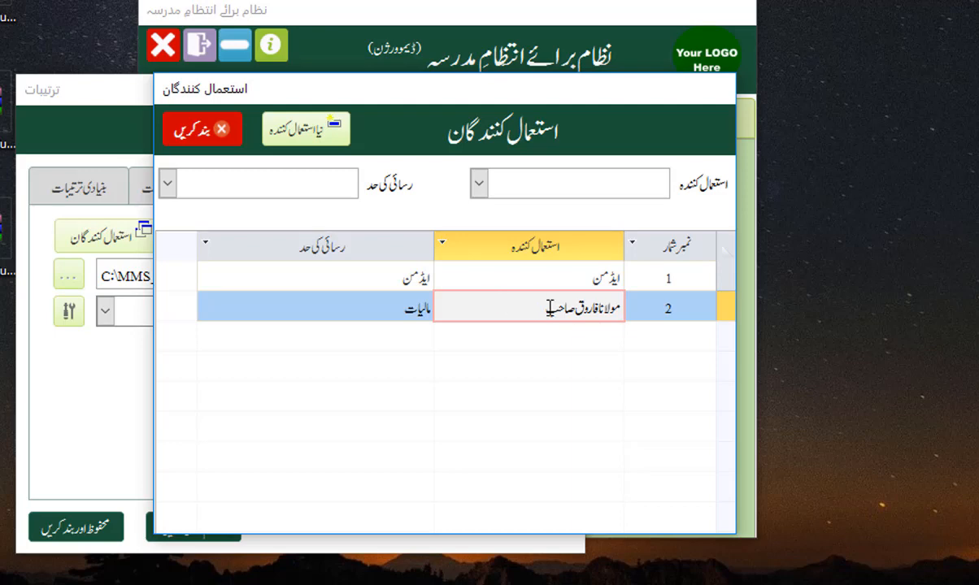
click(508, 180)
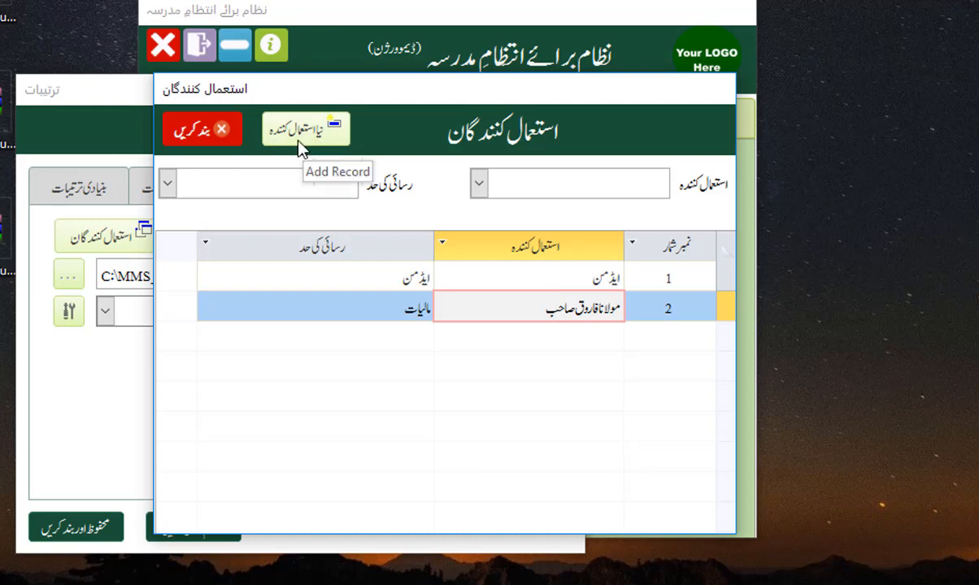
Step: Start a new user, enter the user's full name, and open the رسائی کی حد list
click(303, 134)
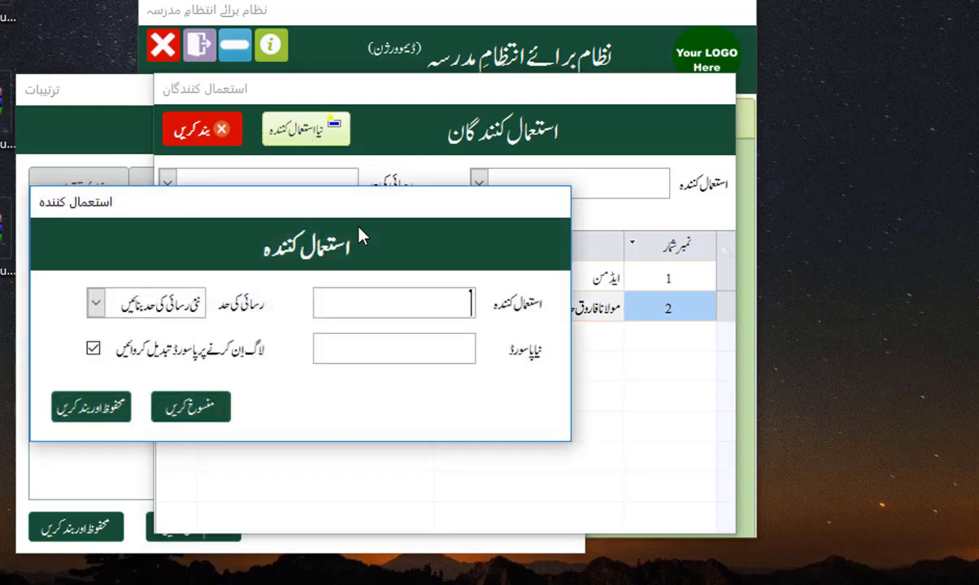
click(370, 301)
text(مولانا سلیم صاح)
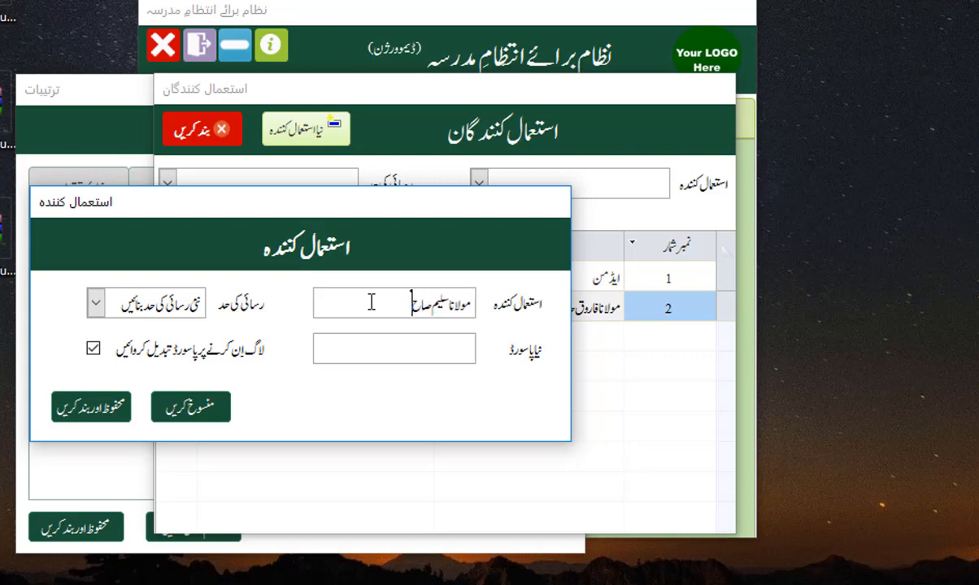
text(ب)
drag(228, 221, 376, 199)
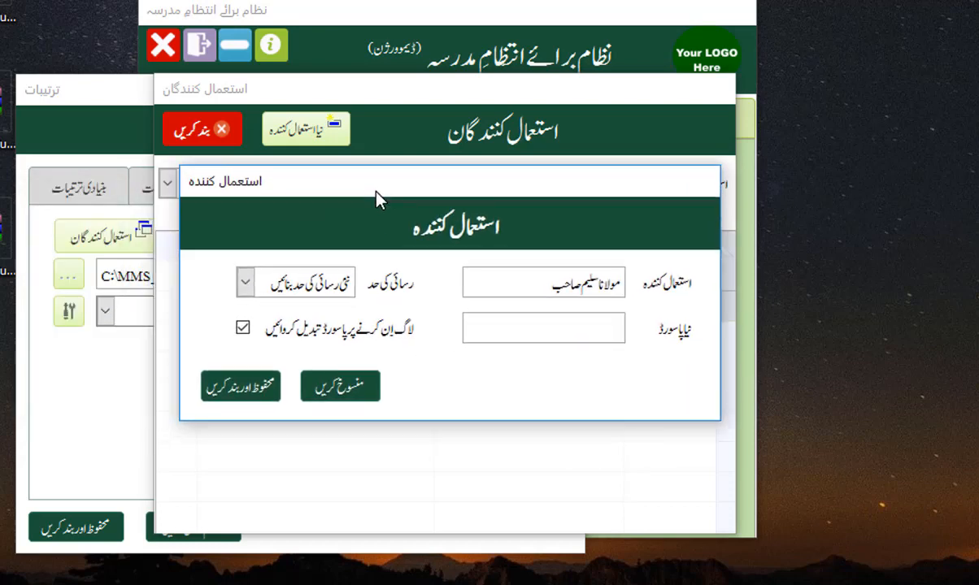
click(245, 282)
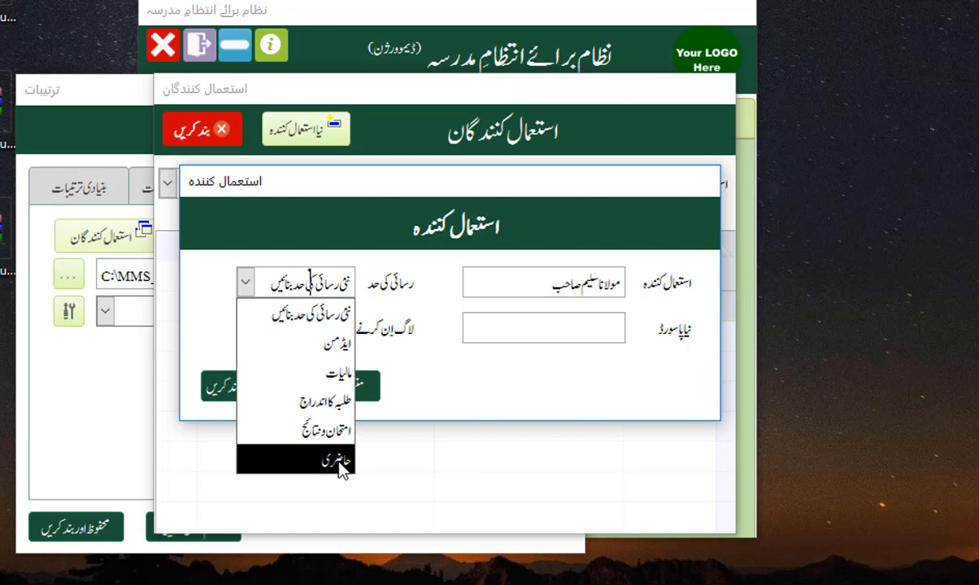
Step: Set the new user's access level to حاضری and open its permission details
click(340, 466)
click(311, 284)
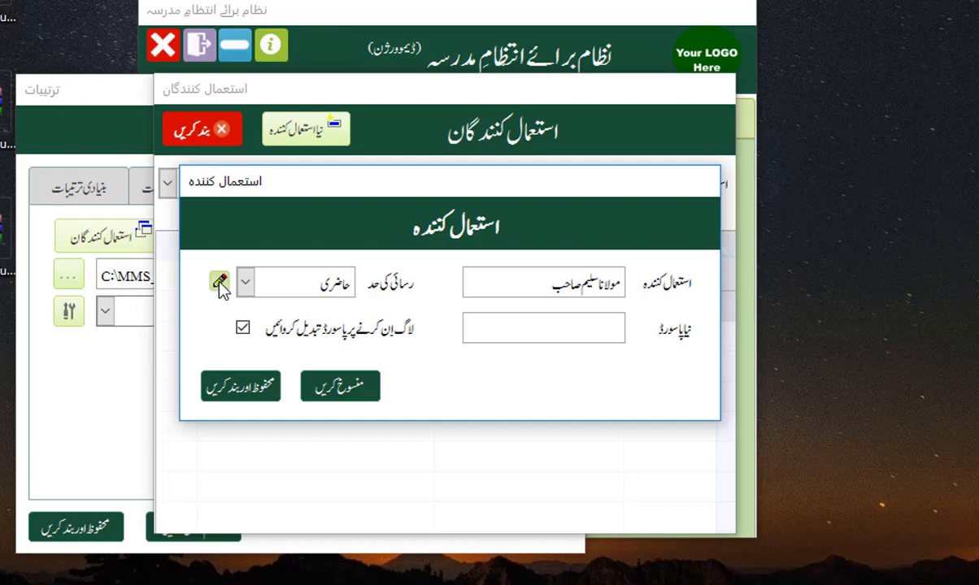
click(219, 282)
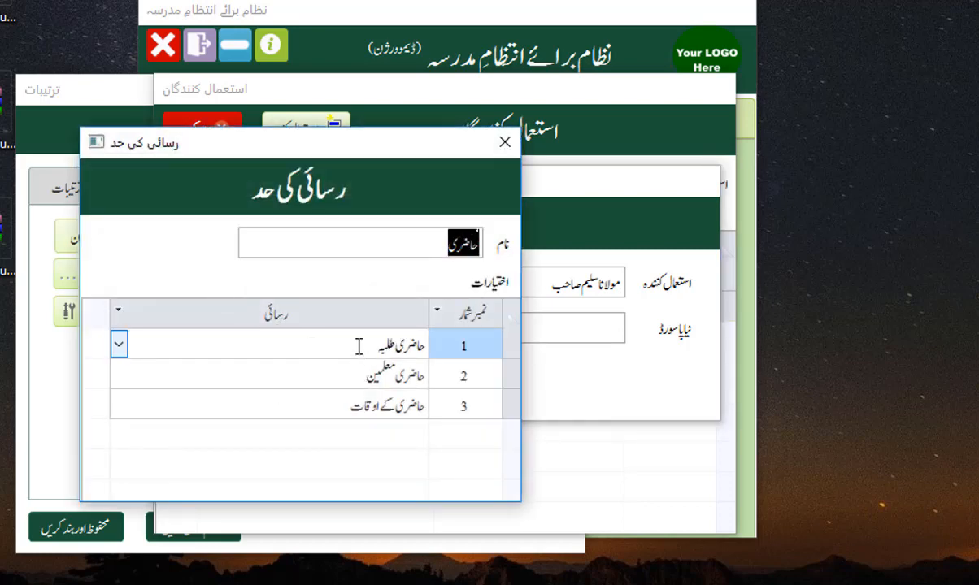
Step: Inspect the three حاضری permission rows, then close the رسائی کی حد details dialog
click(359, 346)
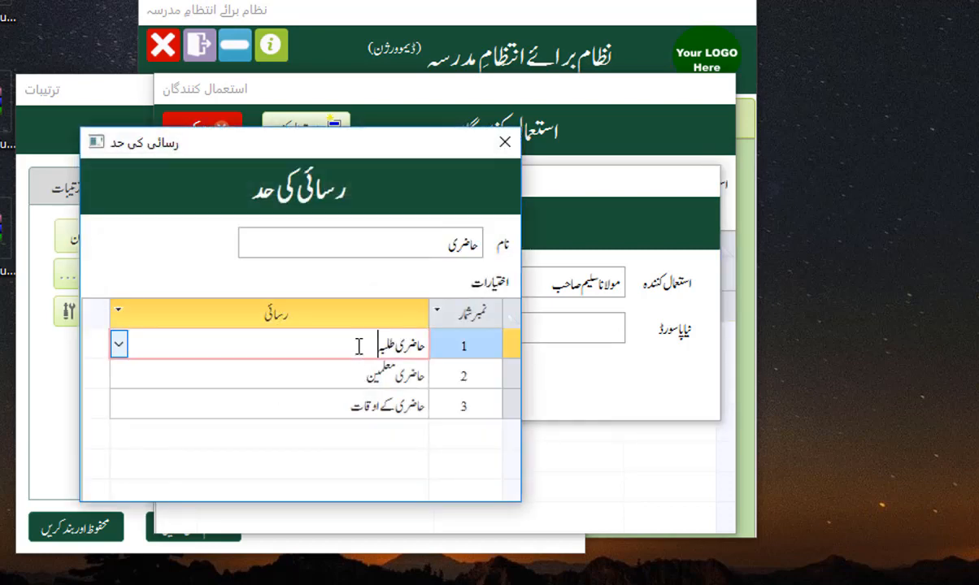
click(119, 346)
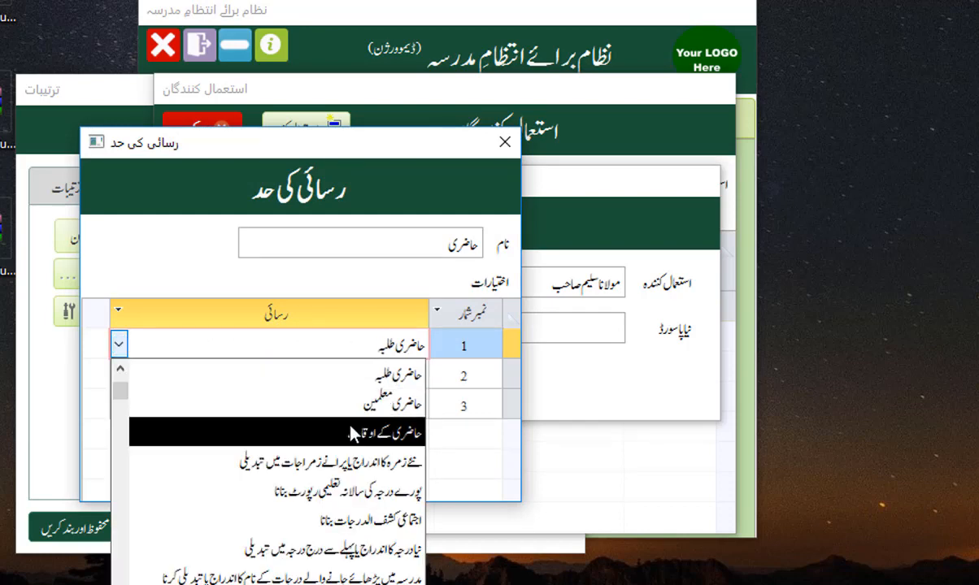
click(277, 317)
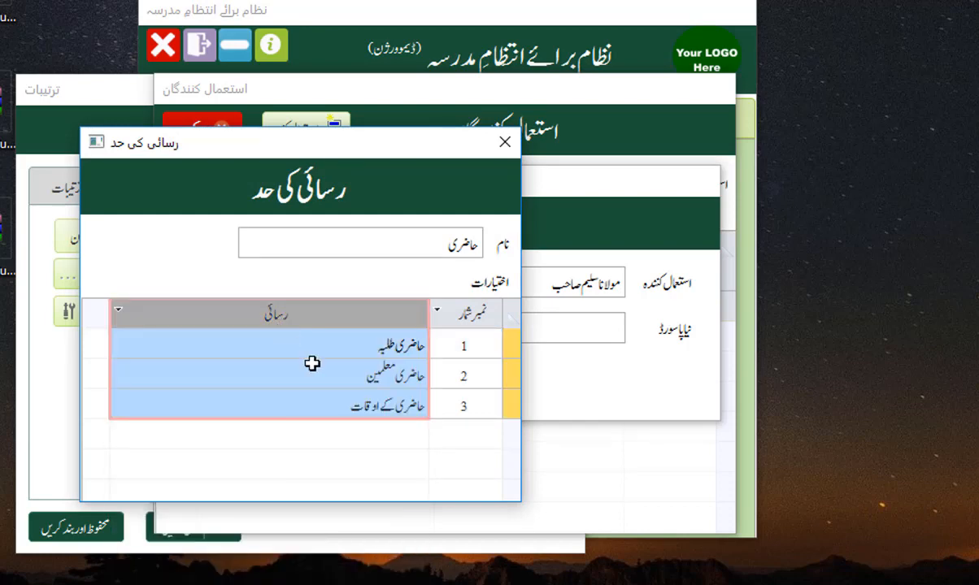
click(332, 347)
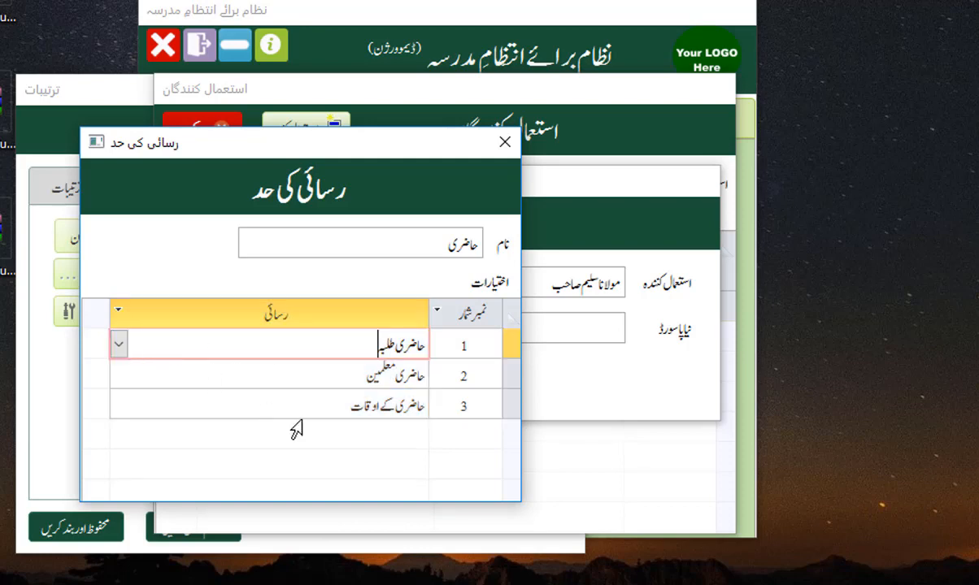
click(342, 404)
key(Tab)
key(Tab)
key(Tab)
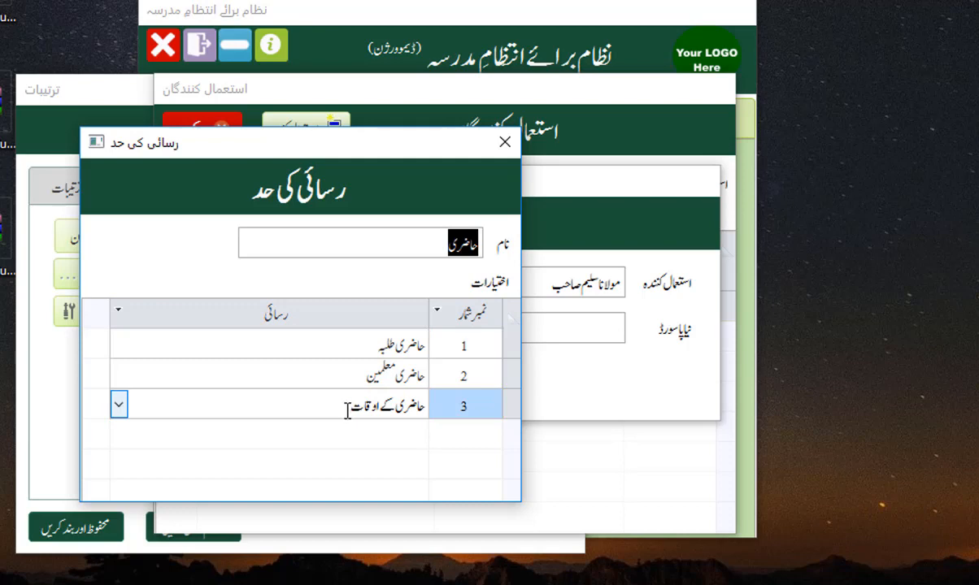
key(Tab)
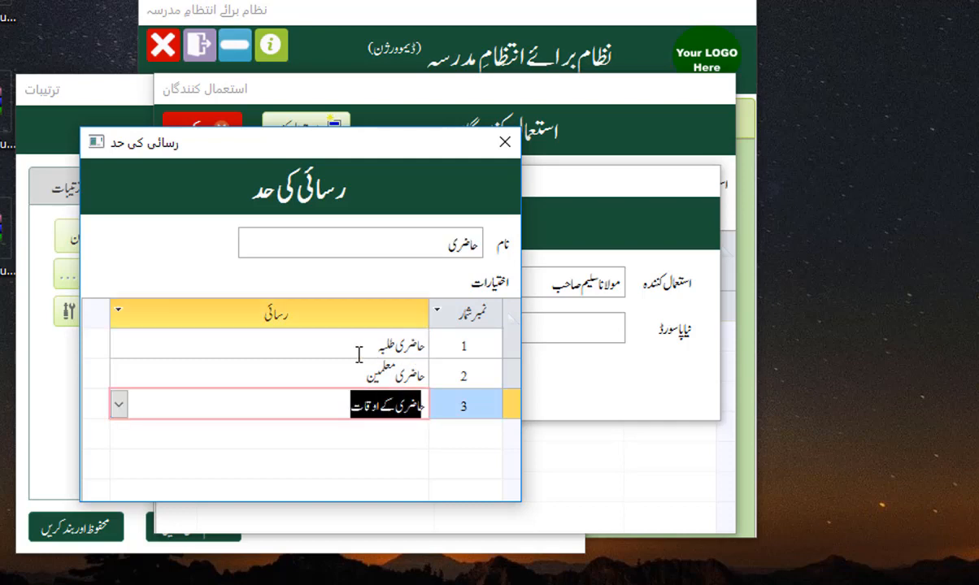
click(423, 345)
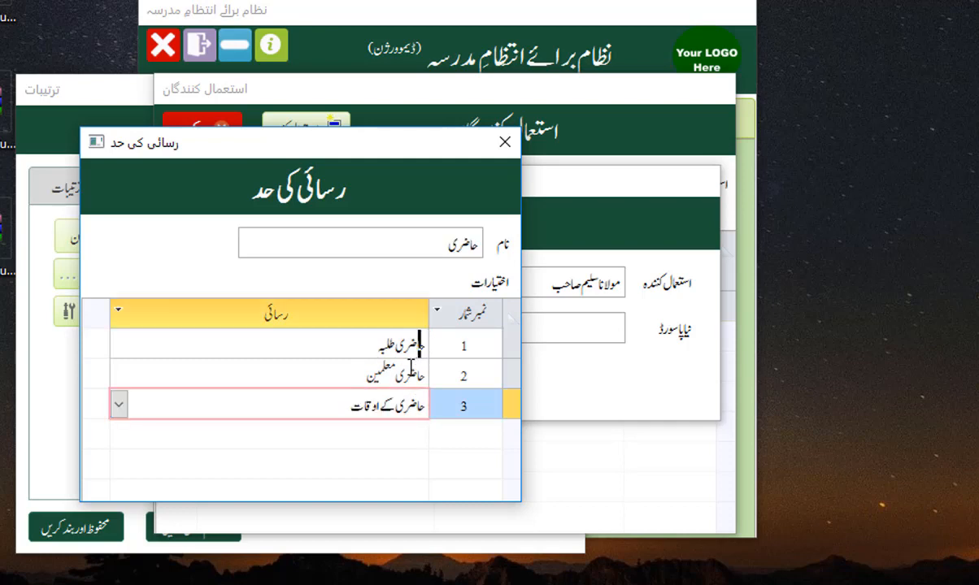
click(342, 408)
click(378, 373)
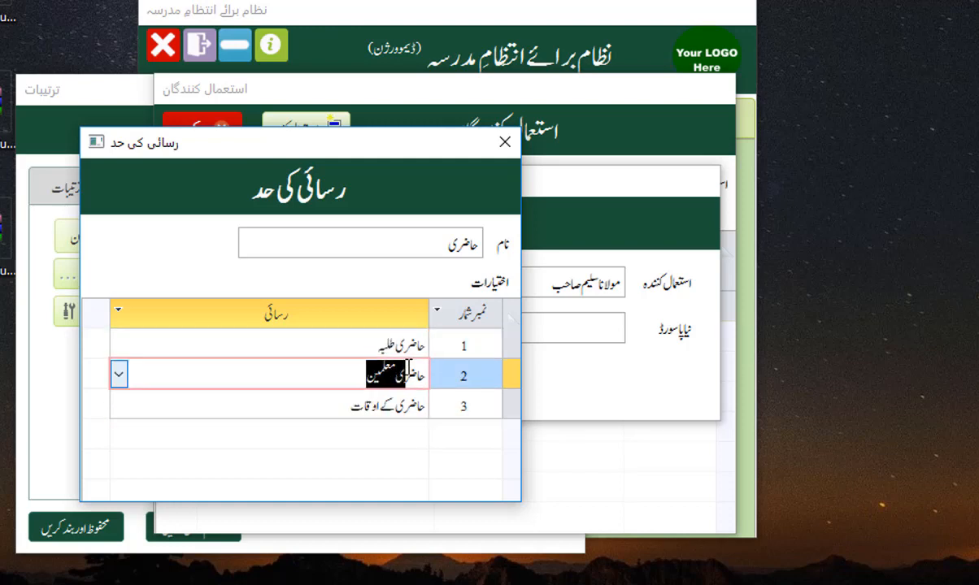
click(331, 344)
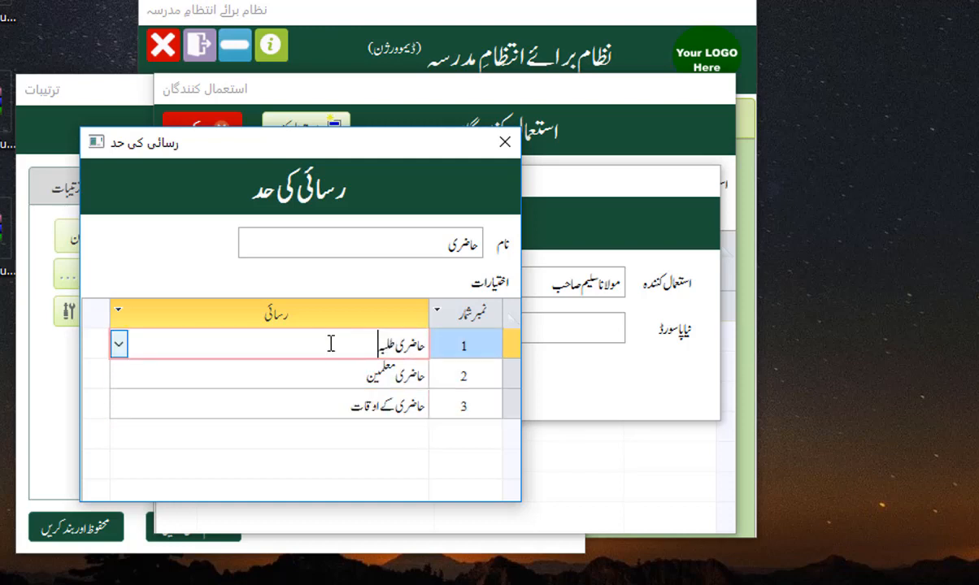
click(504, 142)
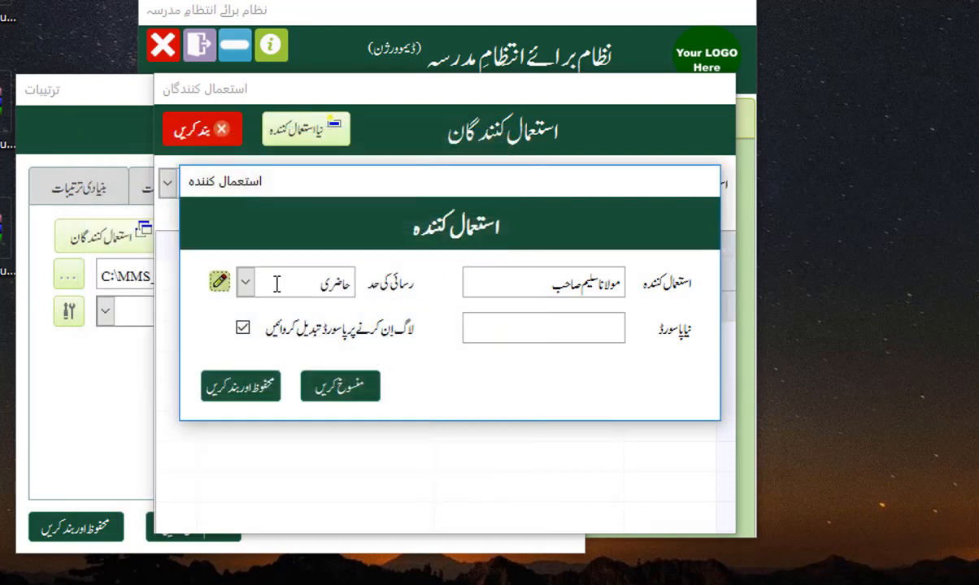
Step: Reopen the access-level list with حاضری still selected to reach the new-level option
click(246, 284)
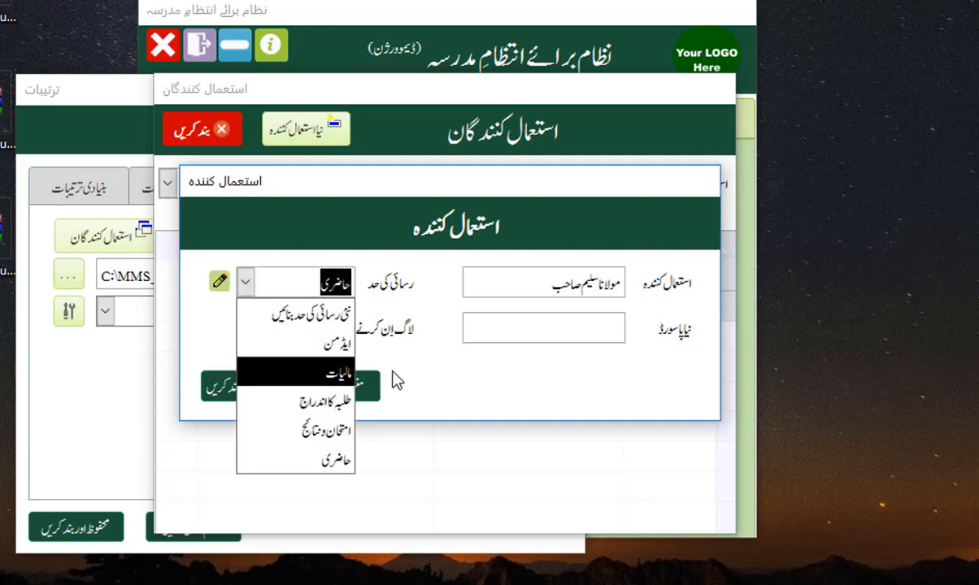
click(393, 373)
click(307, 278)
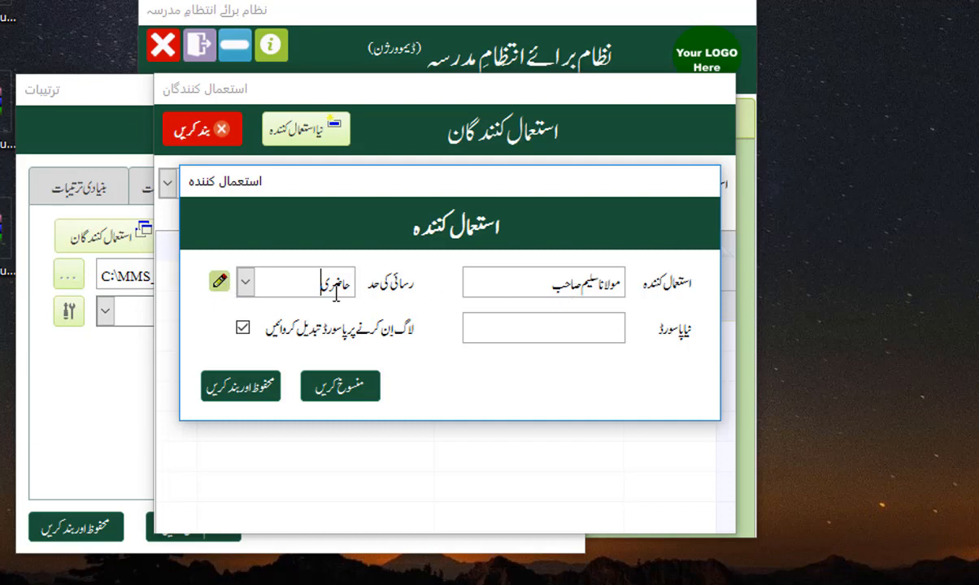
double_click(304, 277)
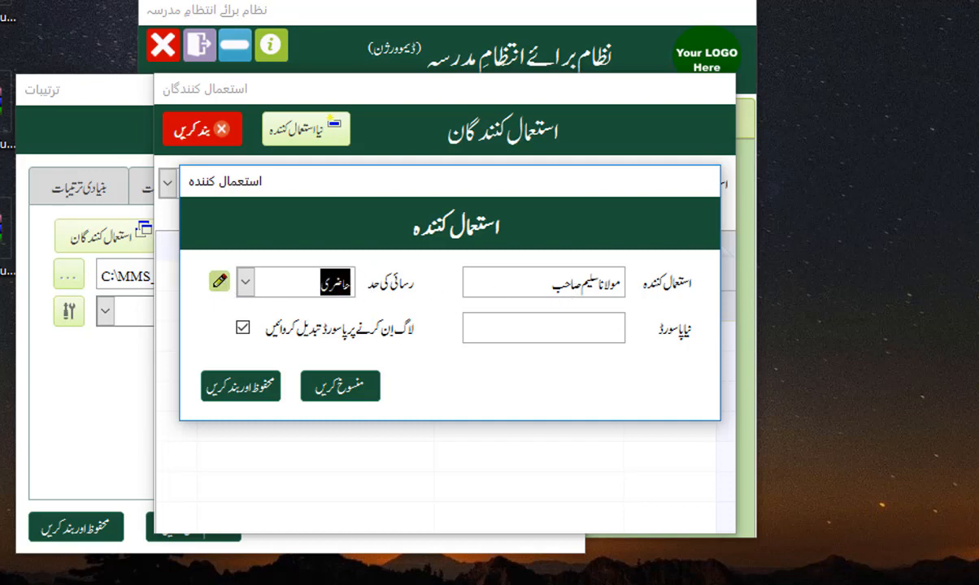
click(244, 283)
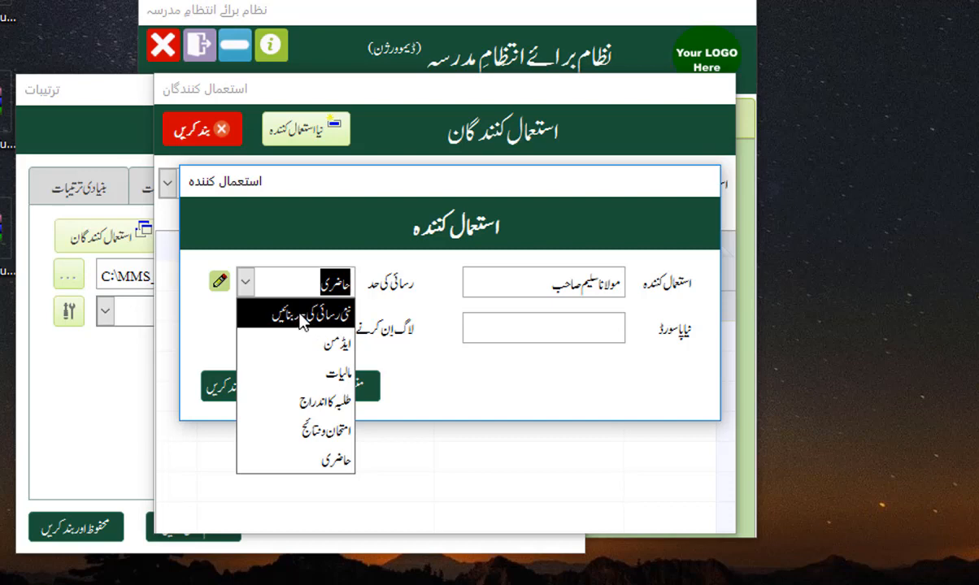
Step: Create a new access level named حاضری مع مالیات
click(301, 317)
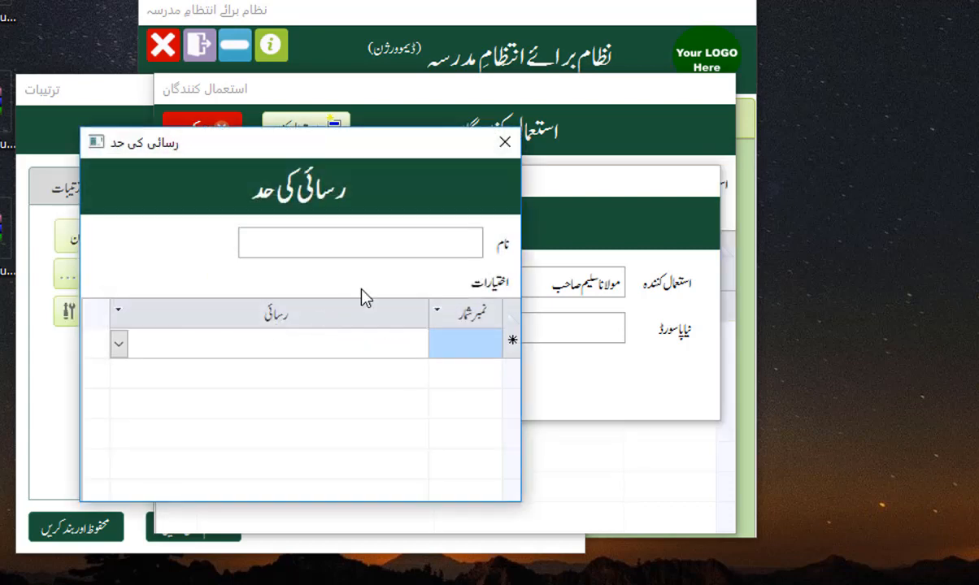
drag(373, 157, 499, 146)
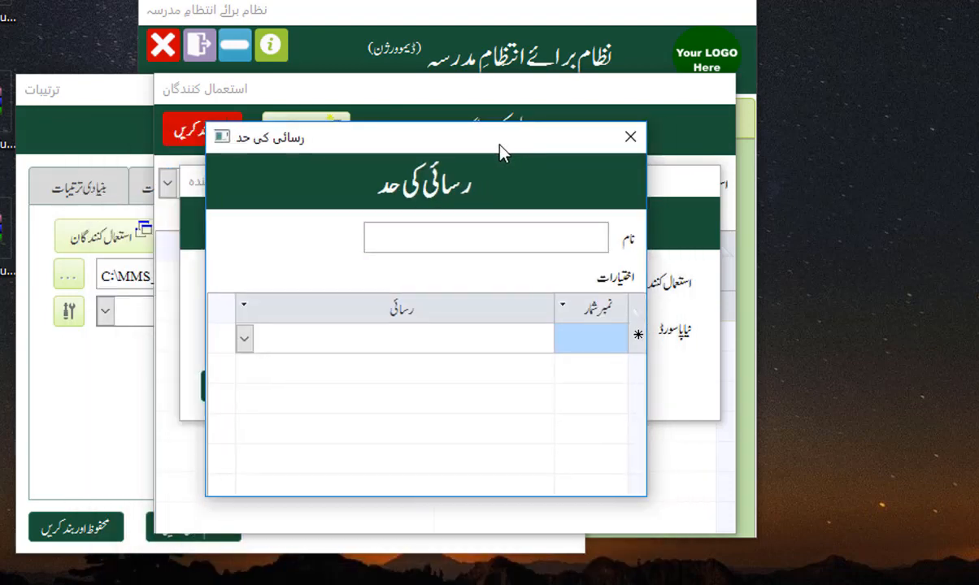
text(حاضری مع م)
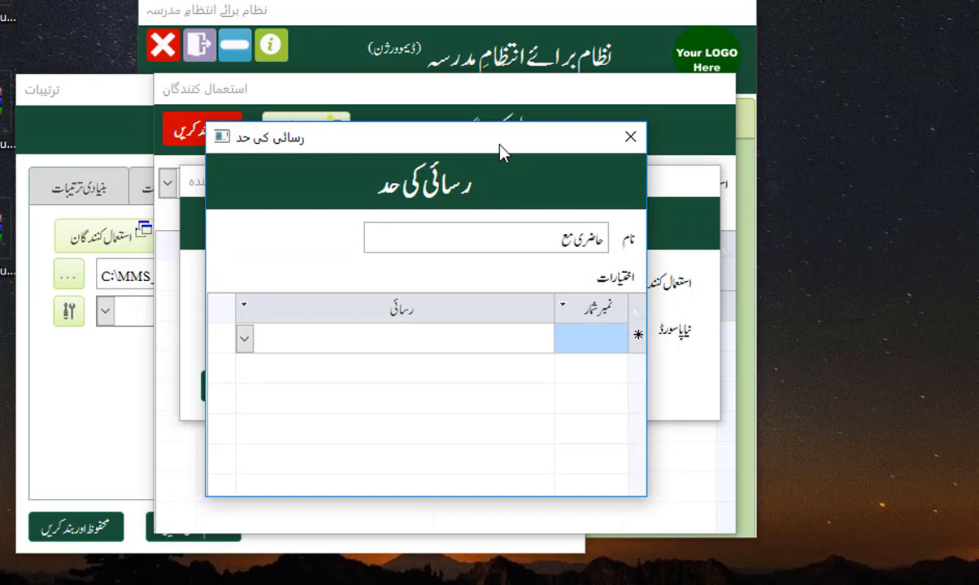
text(الیات)
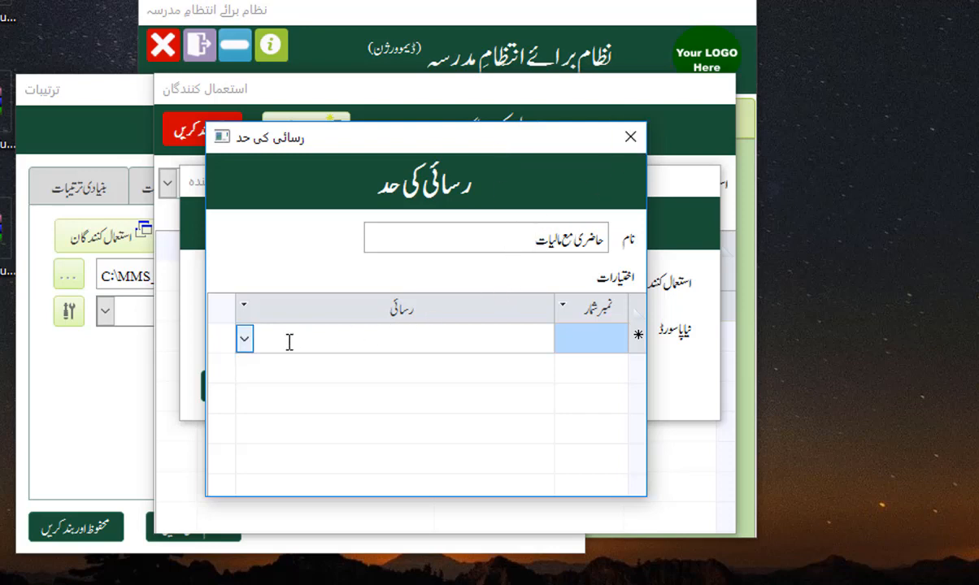
Step: Check the level name, then open the first row's permission list
click(244, 340)
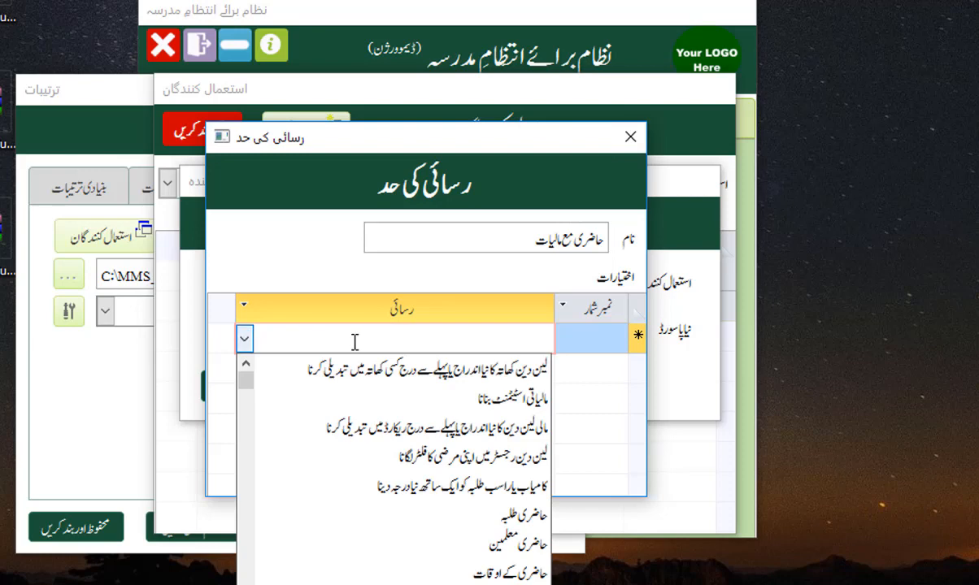
click(602, 236)
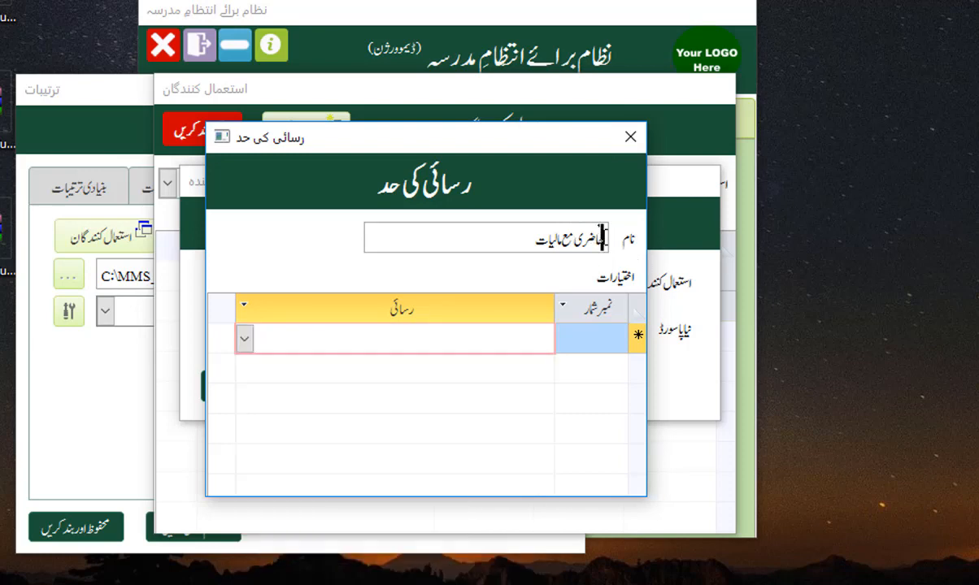
click(528, 240)
drag(528, 240, 598, 236)
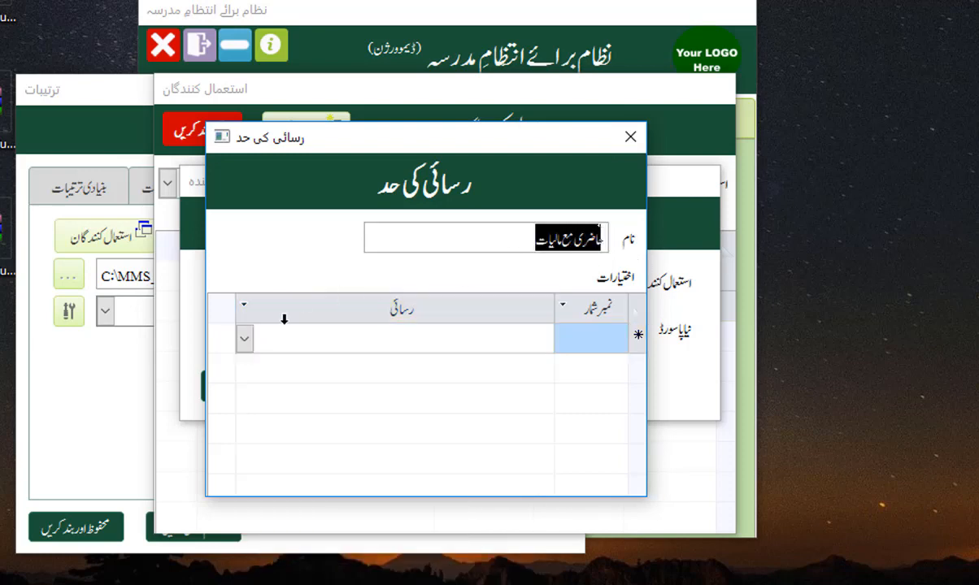
click(257, 337)
click(246, 338)
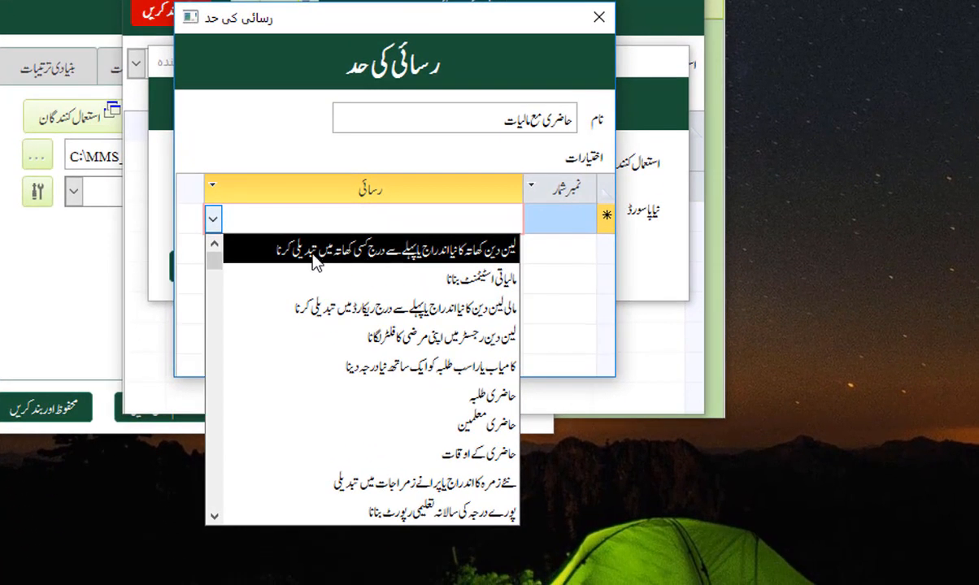
Step: Add three finance permissions, including financial statement and financial transaction entry
click(399, 255)
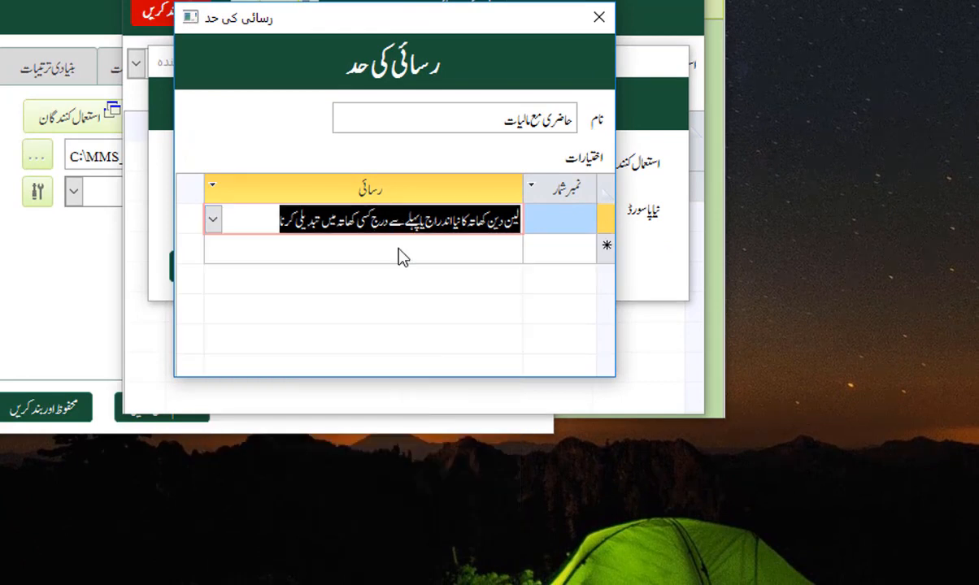
click(227, 247)
click(215, 250)
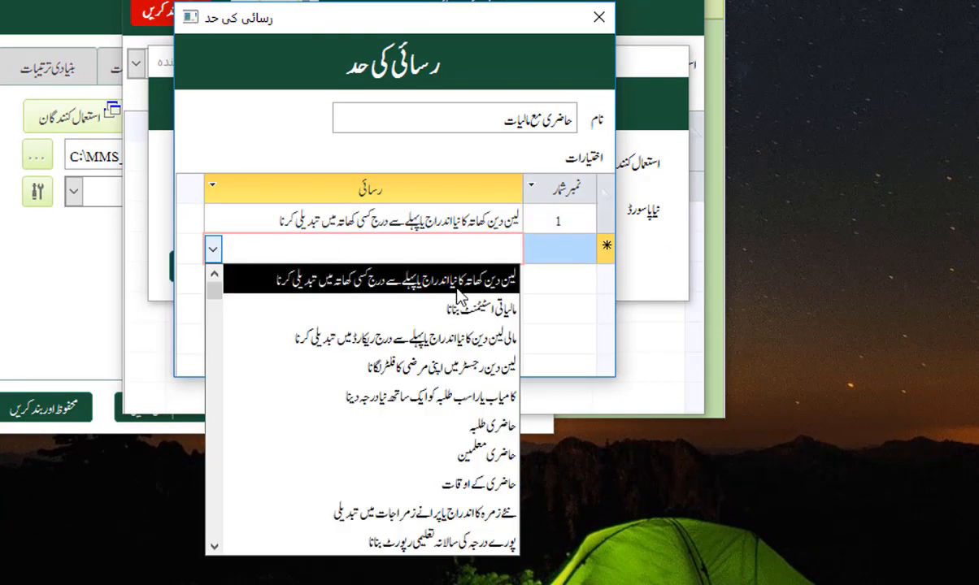
click(465, 313)
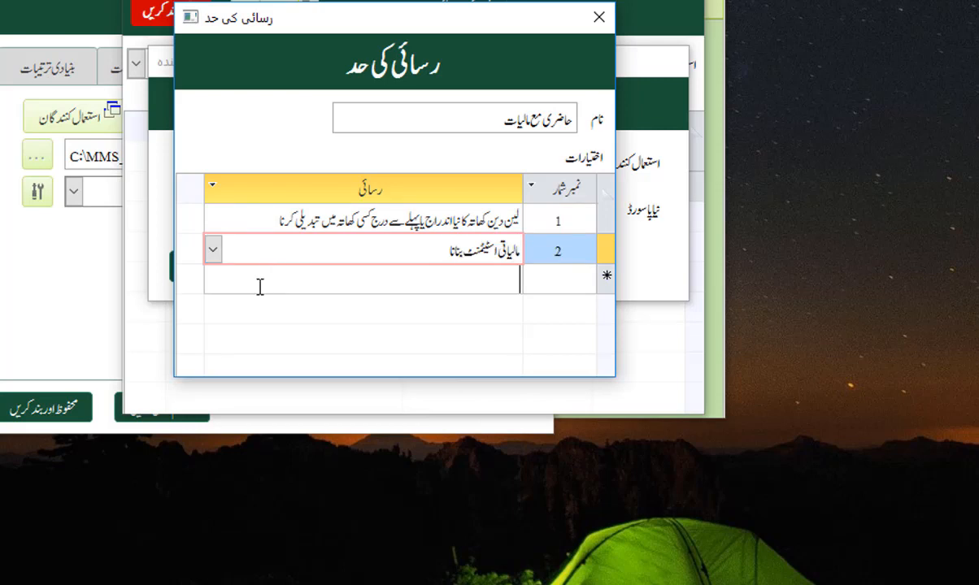
click(218, 281)
click(213, 279)
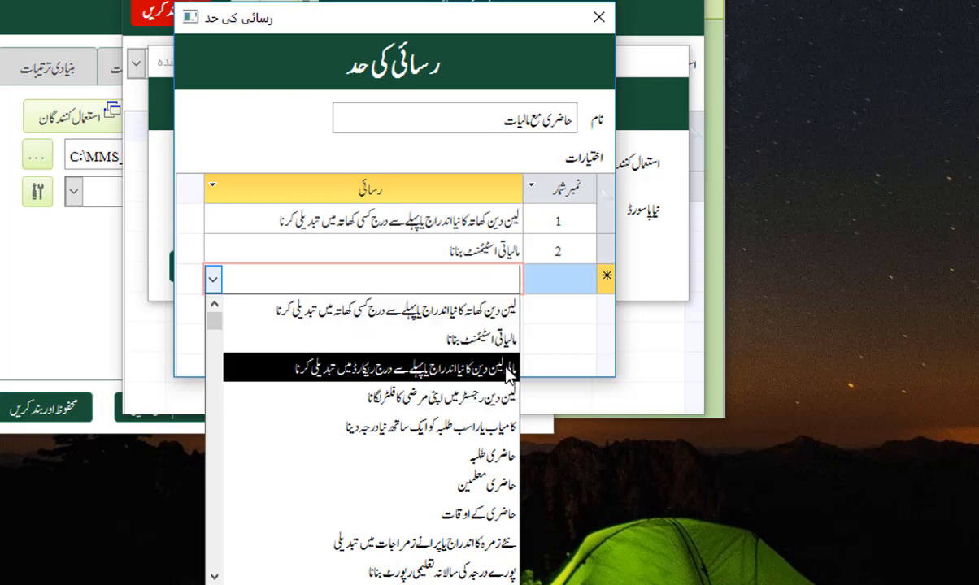
click(378, 376)
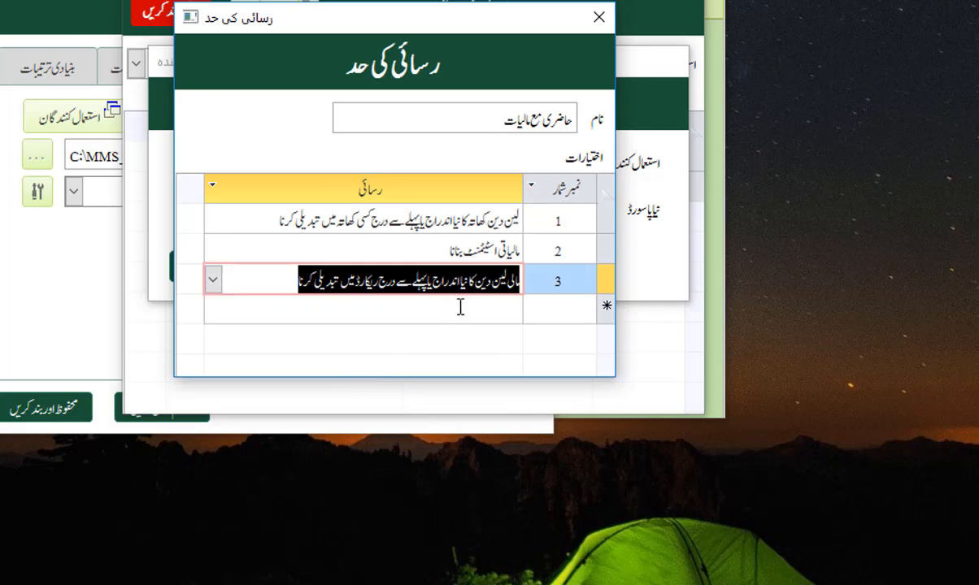
click(284, 277)
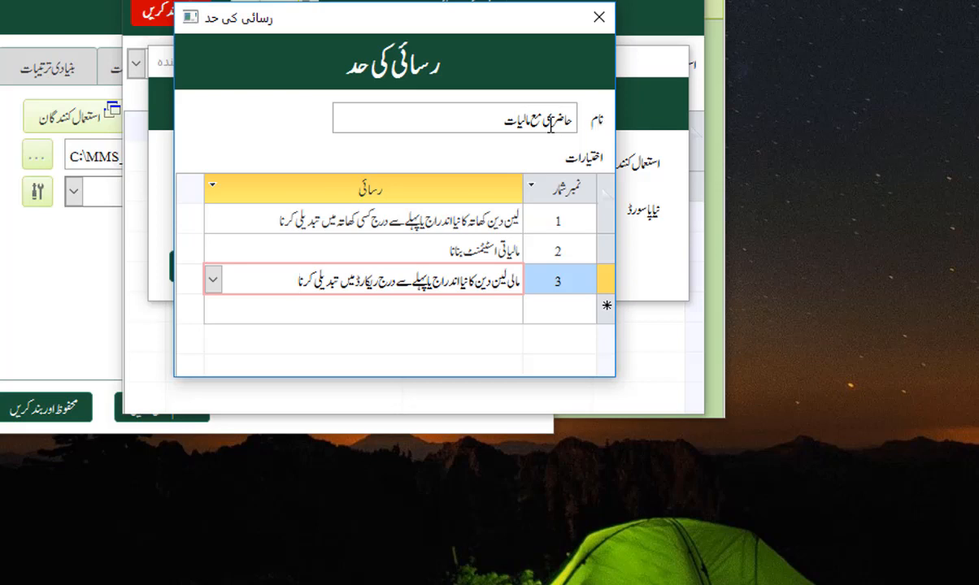
Step: Add the attendance permissions حاضری طلبہ, حاضری معلمین and حاضری کے اوقات
click(317, 305)
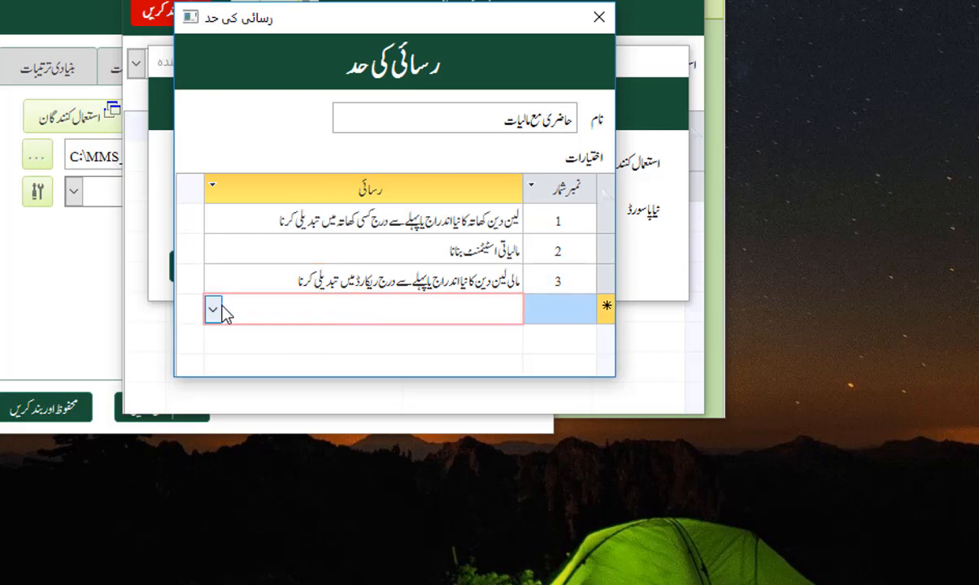
click(215, 309)
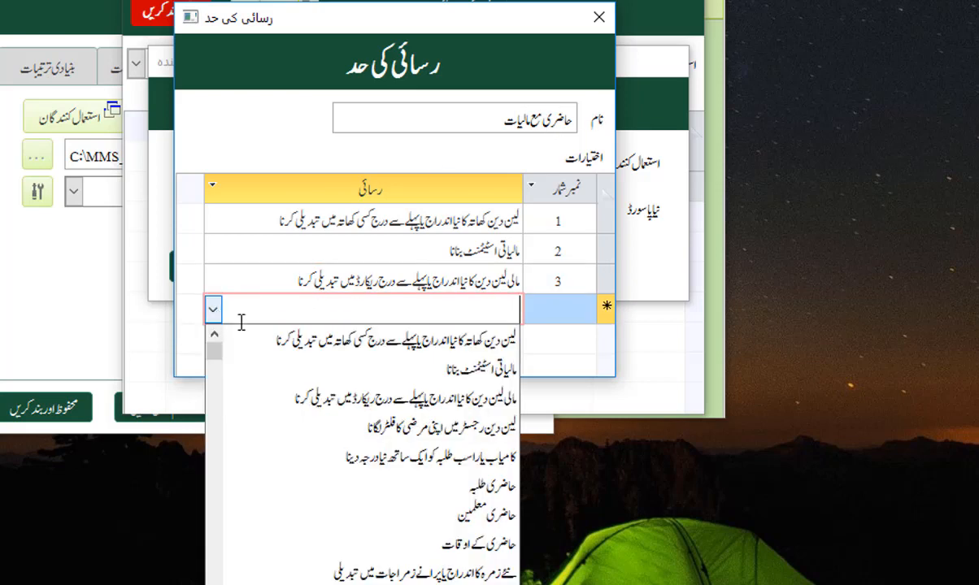
click(493, 486)
click(328, 339)
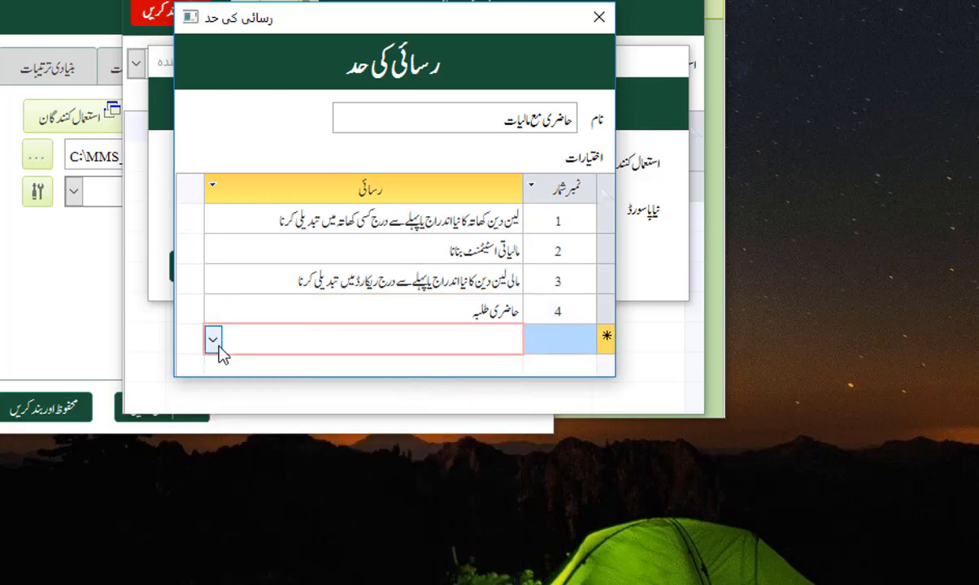
click(213, 340)
click(480, 543)
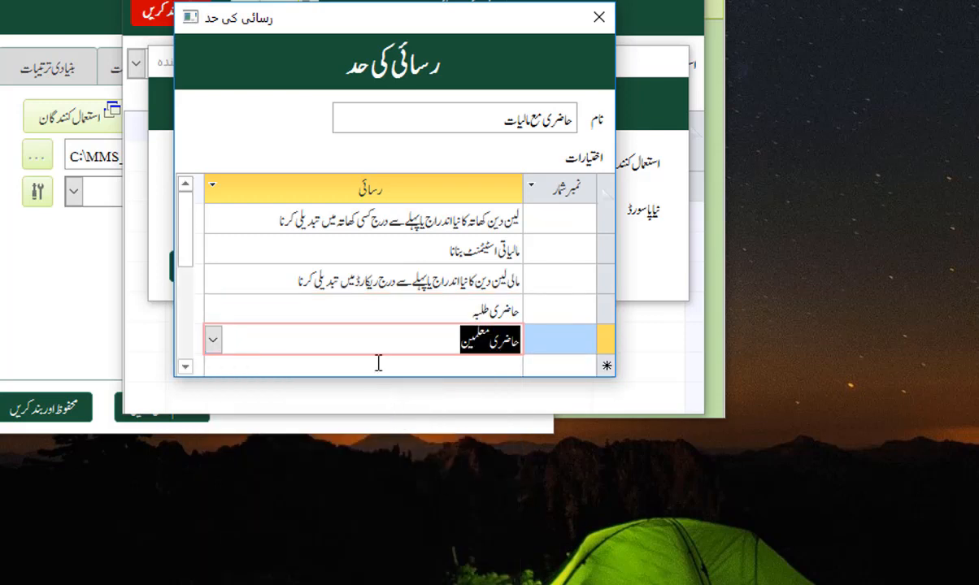
click(374, 365)
click(214, 340)
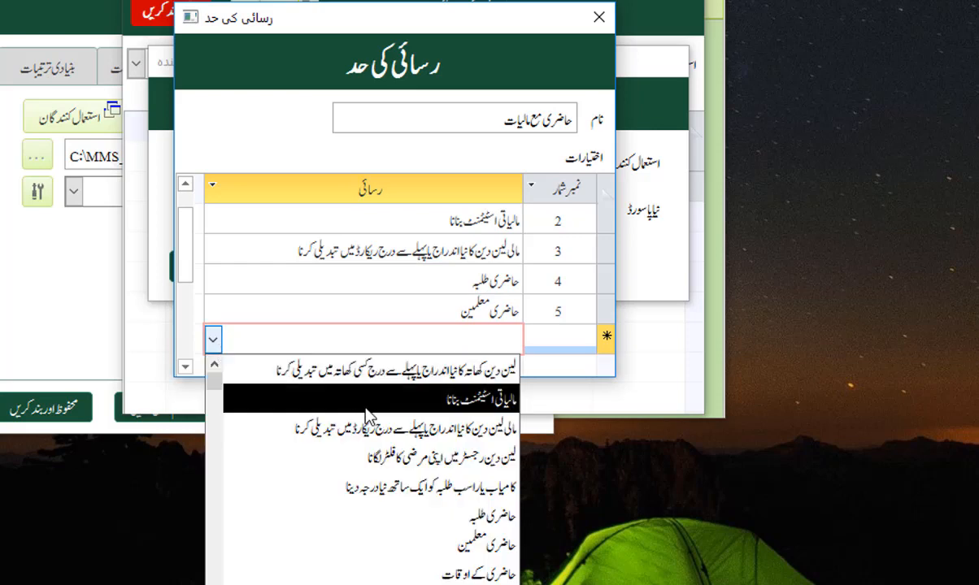
click(475, 574)
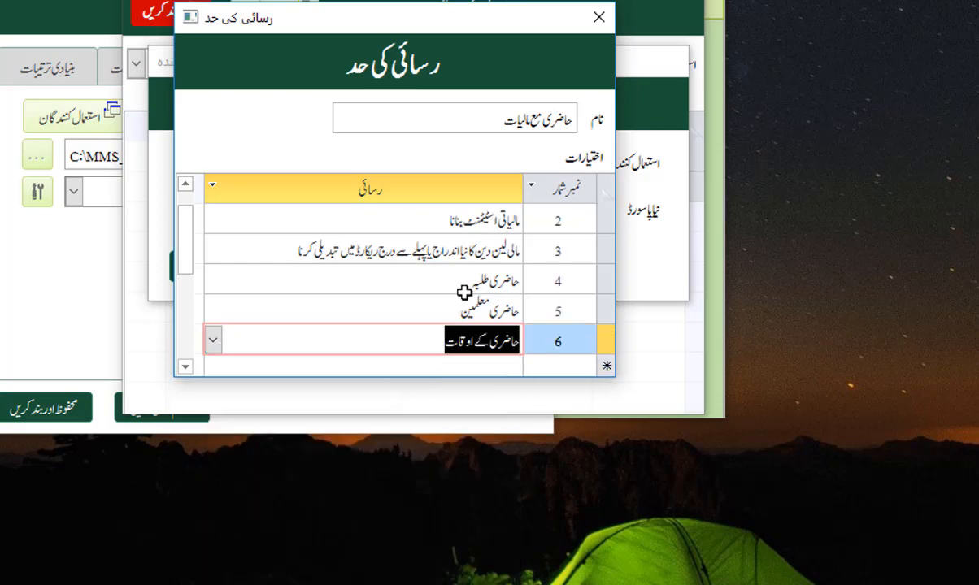
scroll(547, 265, down, 1)
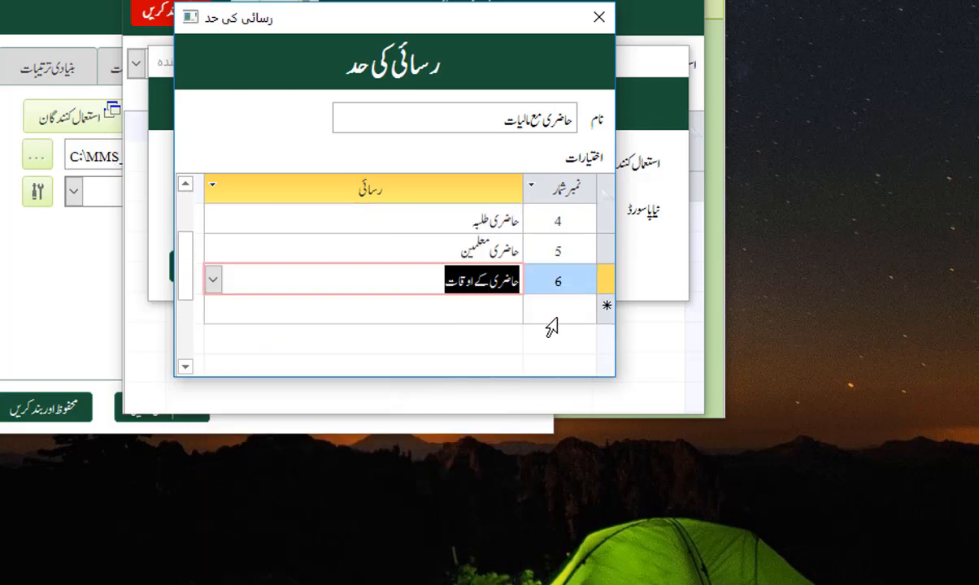
scroll(537, 256, up, 1)
scroll(395, 279, down, 1)
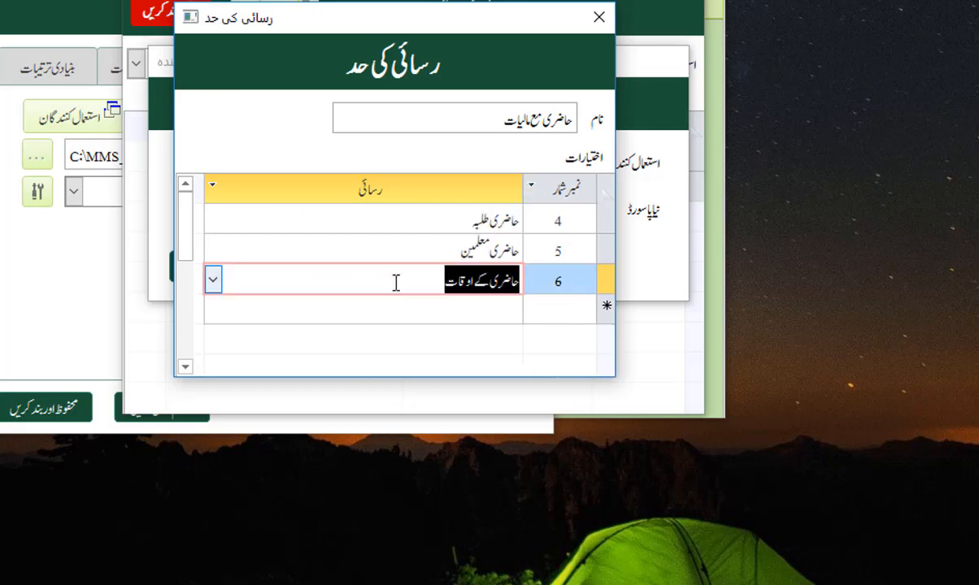
scroll(477, 189, up, 1)
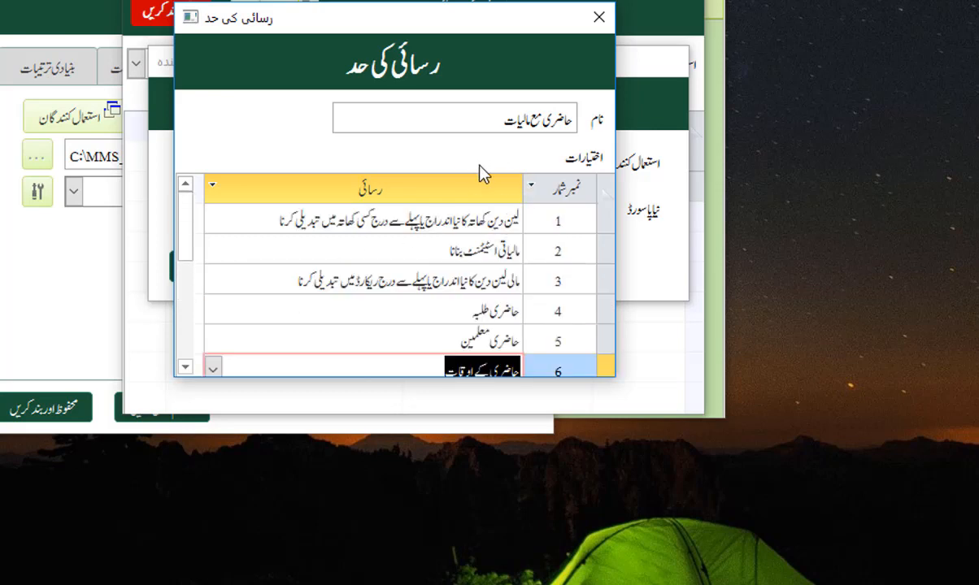
Step: Close the access-level editor and assign حاضری مع مالیات to the new user
click(596, 18)
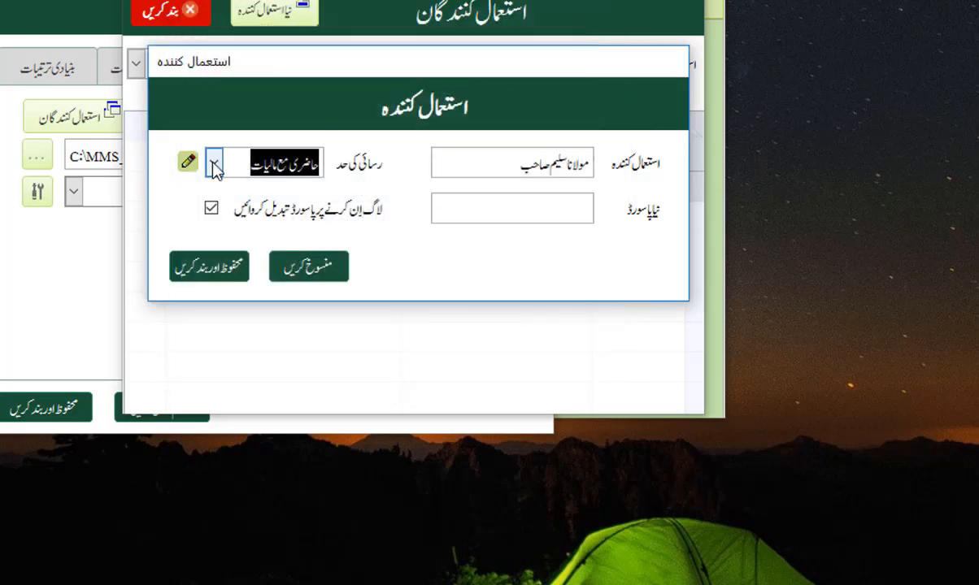
click(213, 162)
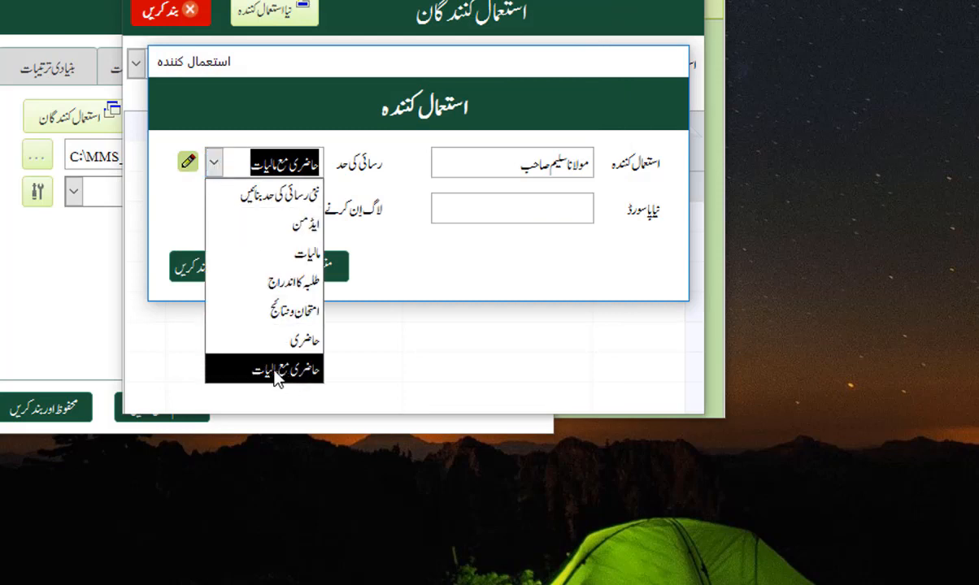
click(276, 373)
click(245, 169)
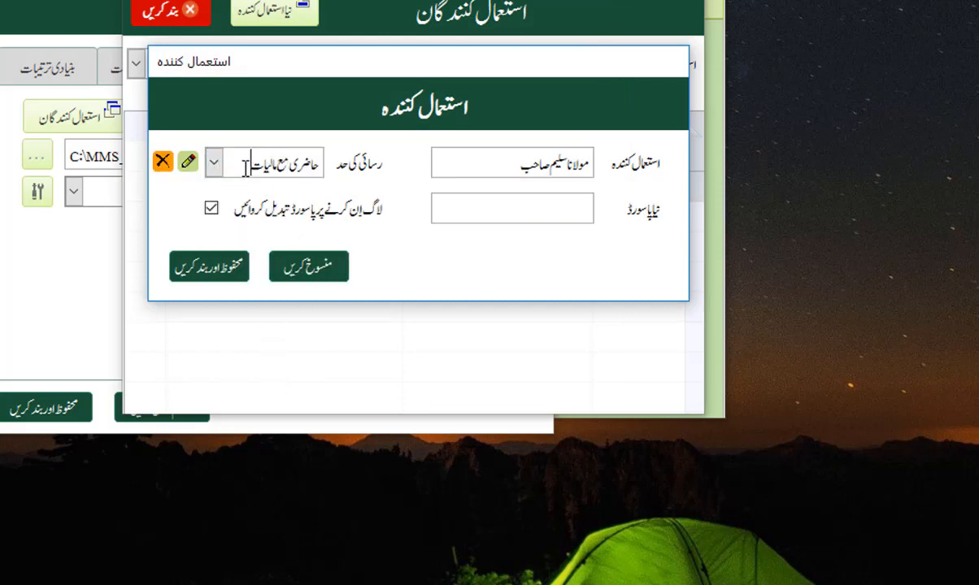
click(189, 163)
scroll(321, 264, down, 5)
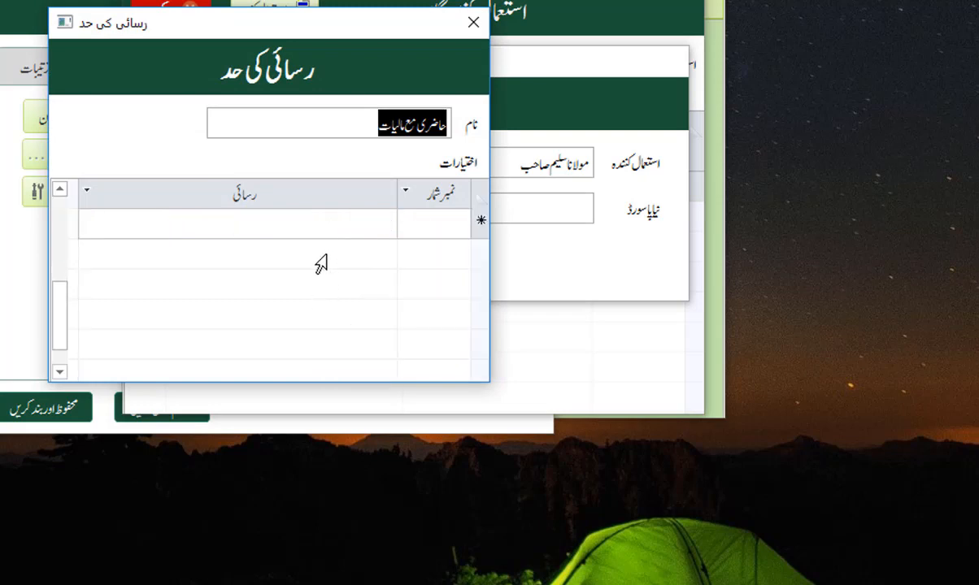
scroll(321, 264, up, 5)
scroll(342, 341, down, 1)
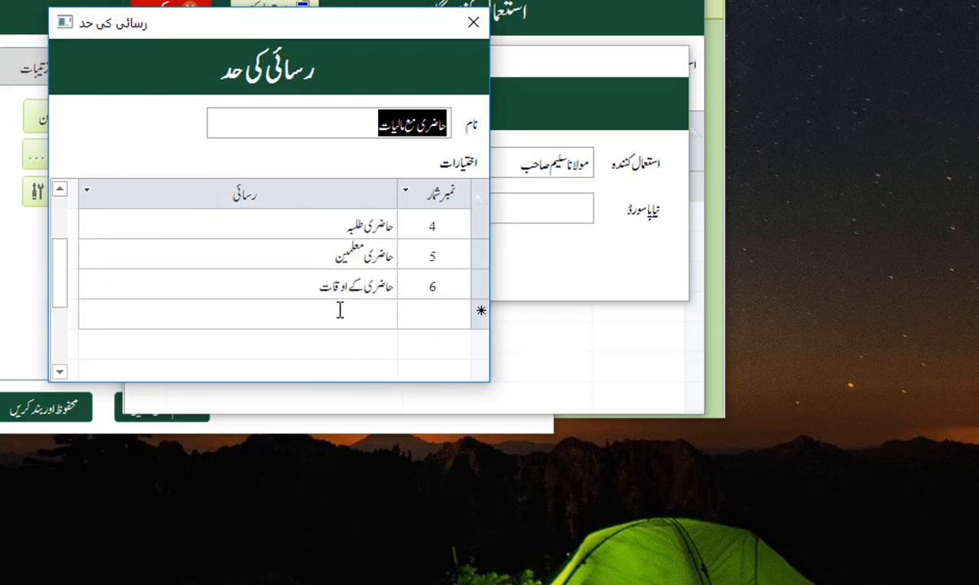
click(171, 308)
click(87, 313)
click(88, 314)
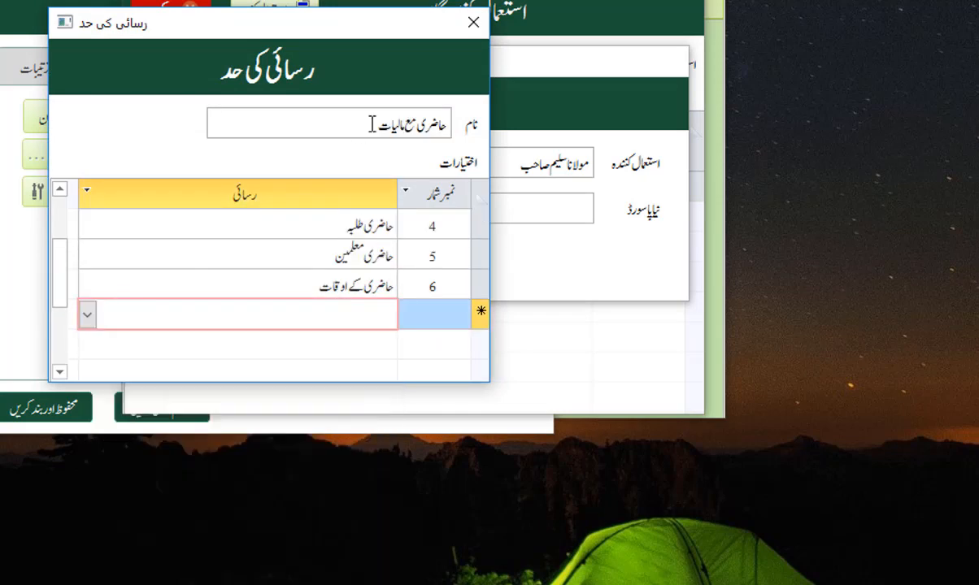
click(473, 24)
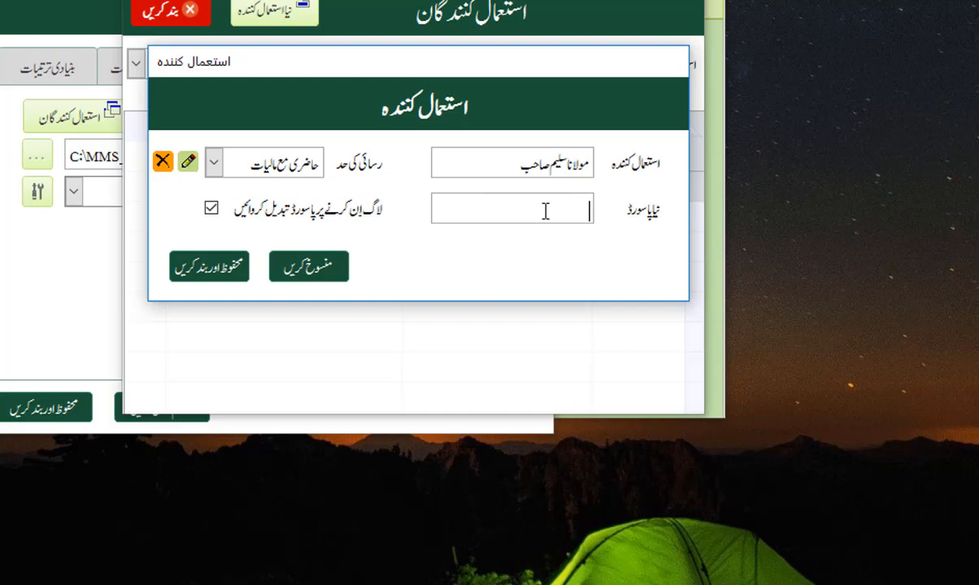
Step: Enter a new password, require a change at first login, and save the user
text(*****)
click(211, 208)
click(212, 209)
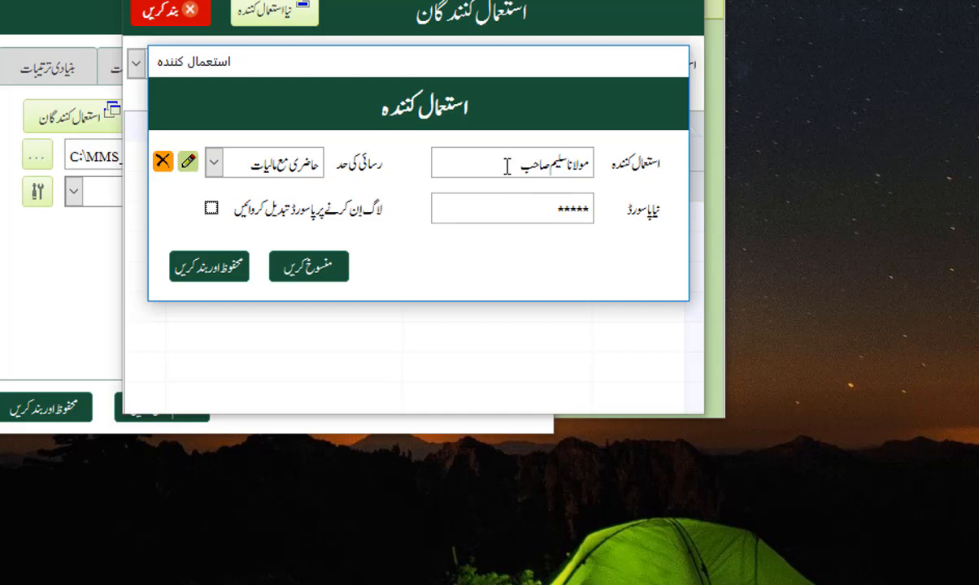
click(211, 210)
click(211, 269)
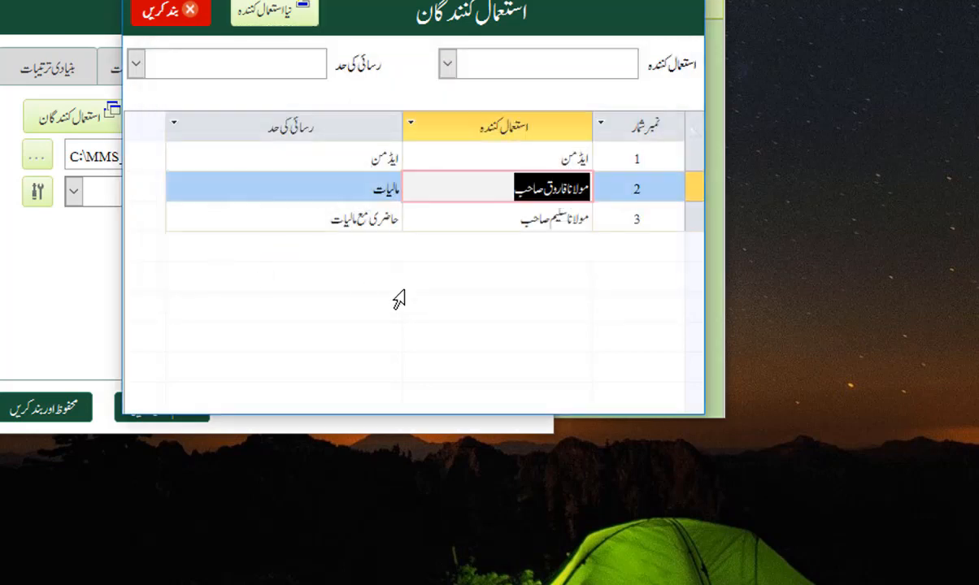
Step: Check the new user's row, close the users list, and save the Settings
click(563, 158)
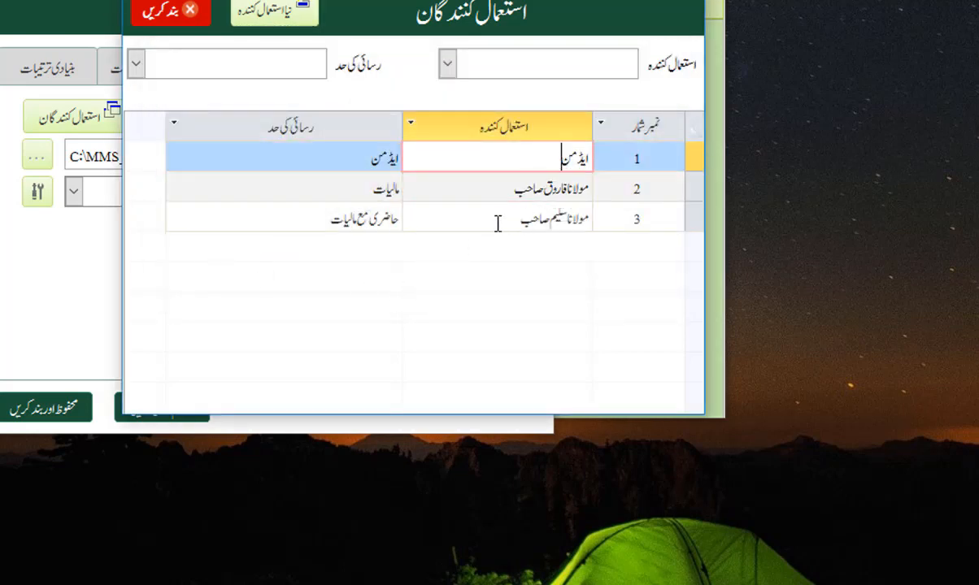
click(542, 224)
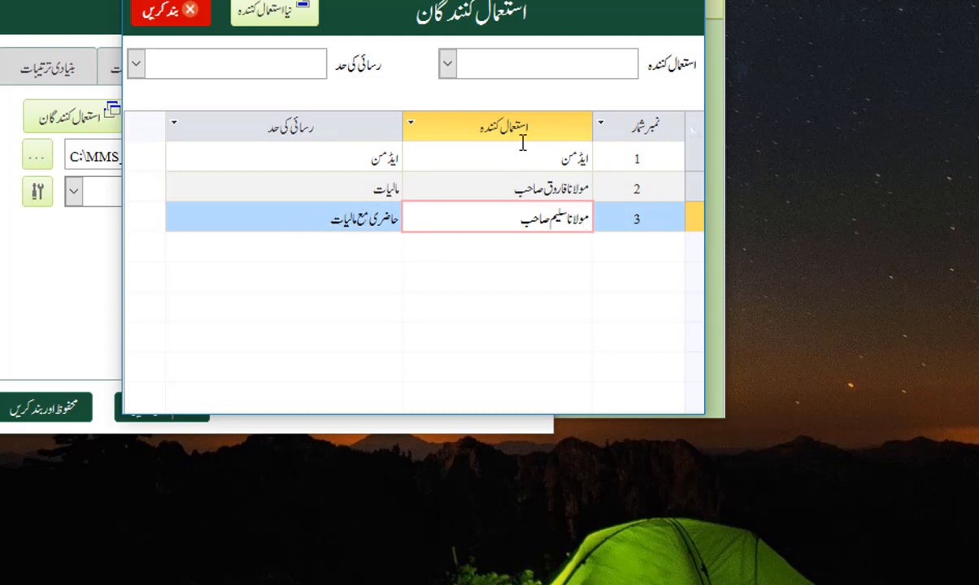
click(189, 15)
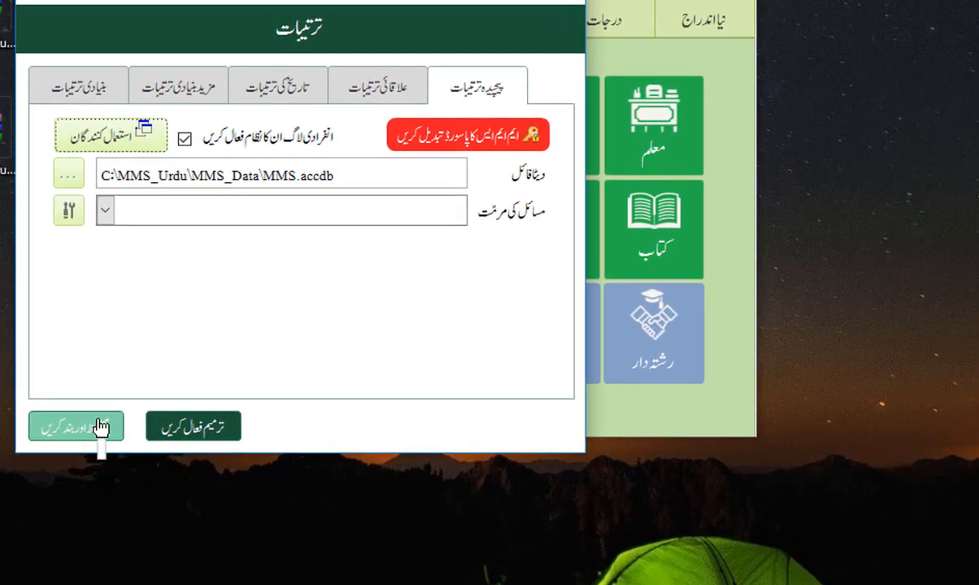
click(99, 428)
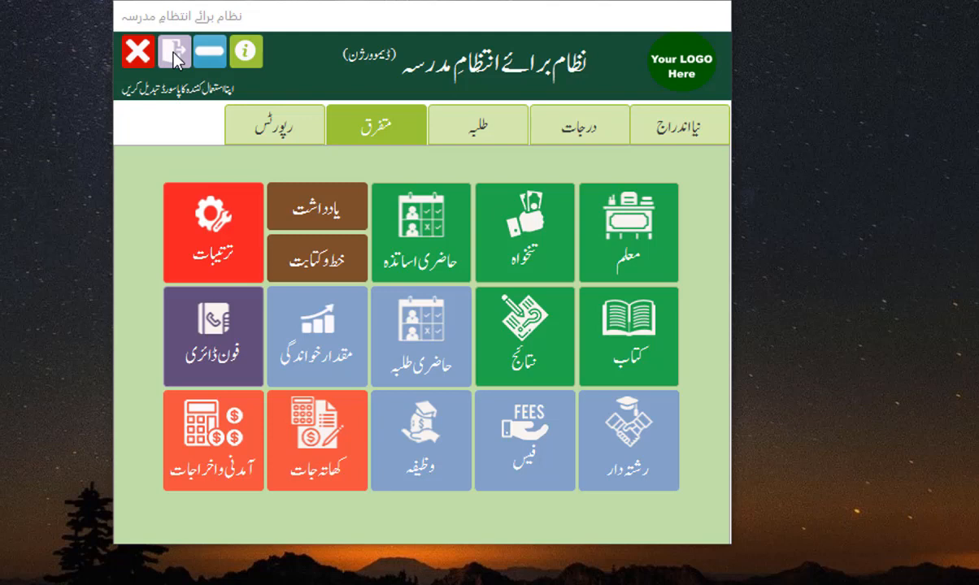
Step: Log out and log back in as the newly created user with its password
click(174, 53)
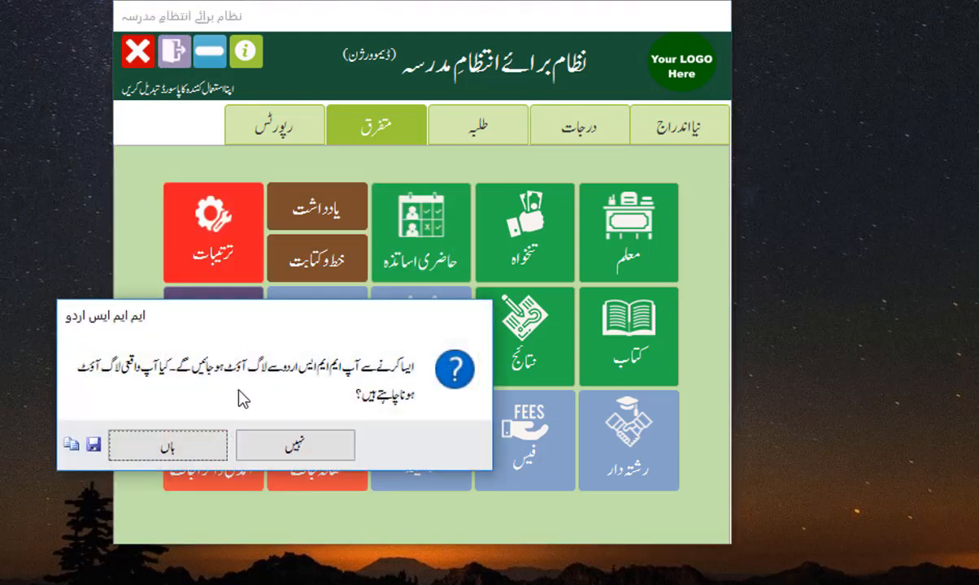
click(180, 455)
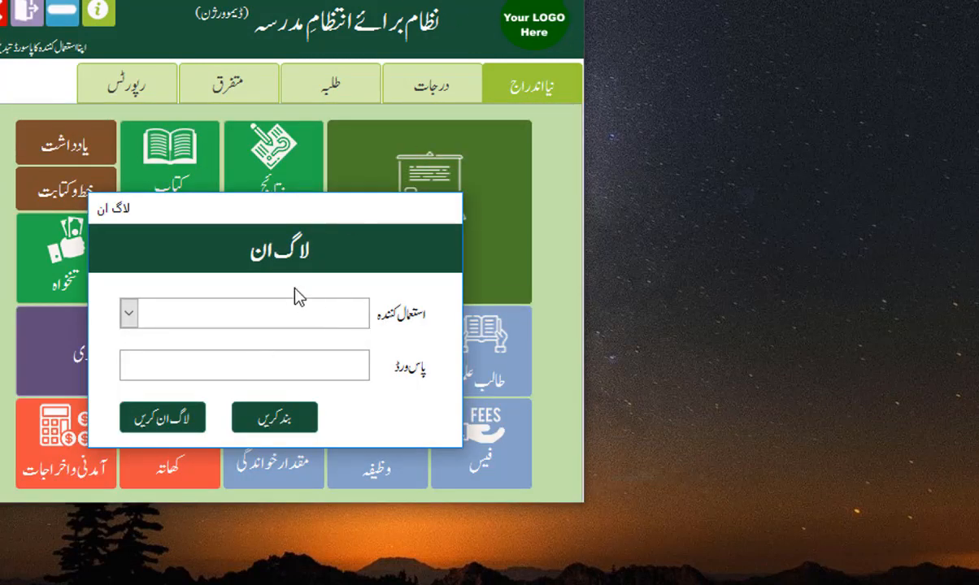
click(130, 320)
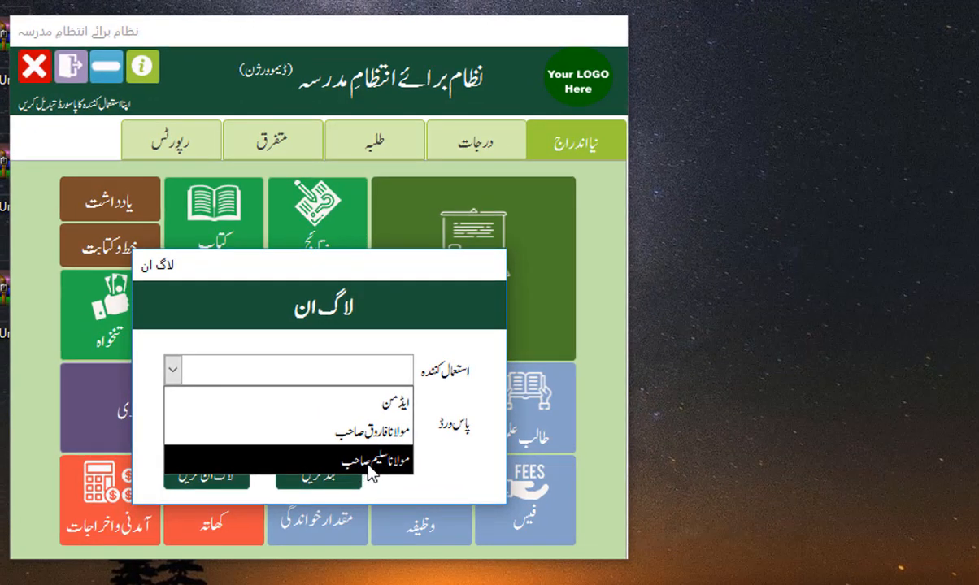
click(370, 461)
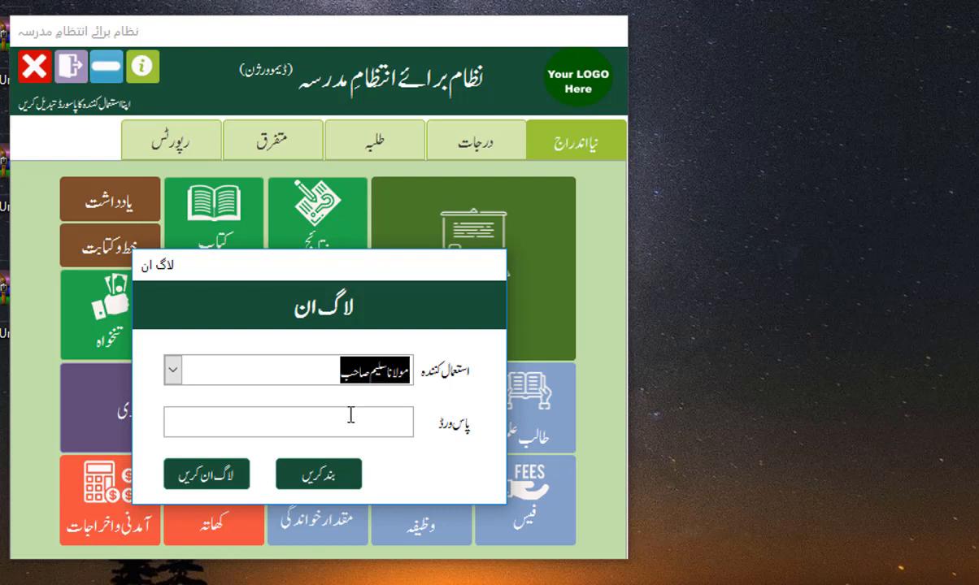
click(325, 421)
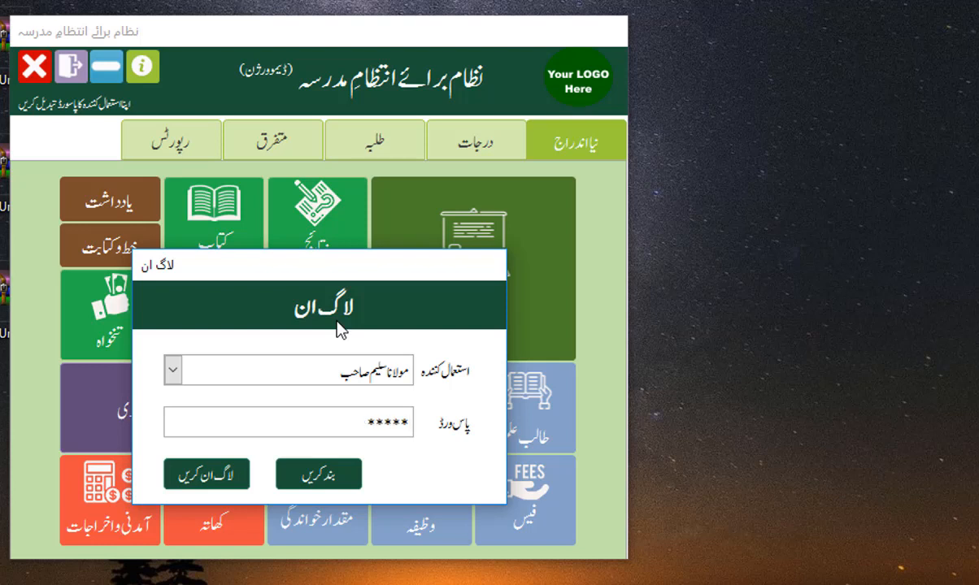
click(216, 477)
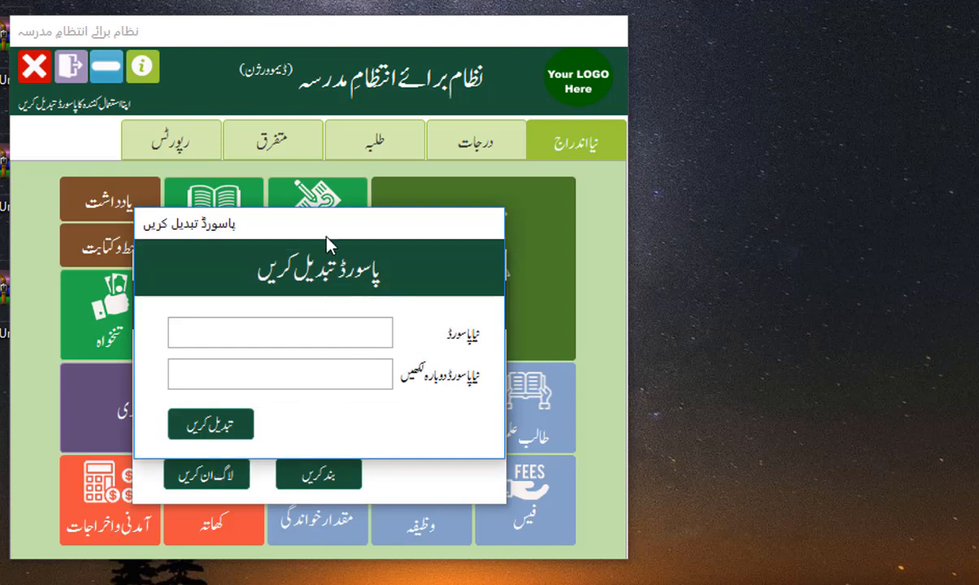
Step: Enter the new password in both fields, apply it, and acknowledge the confirmation
drag(307, 223, 367, 147)
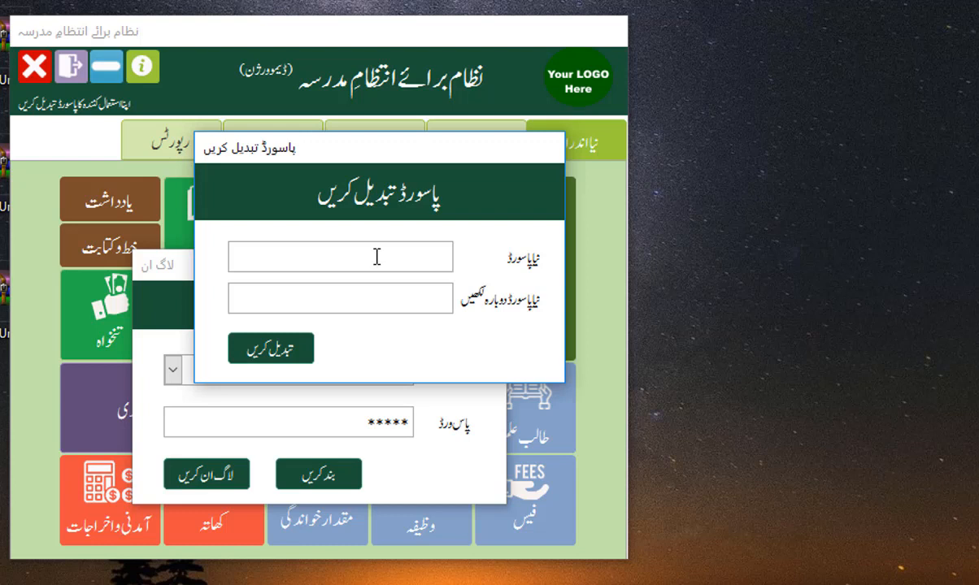
text(***)
click(397, 298)
text(**)
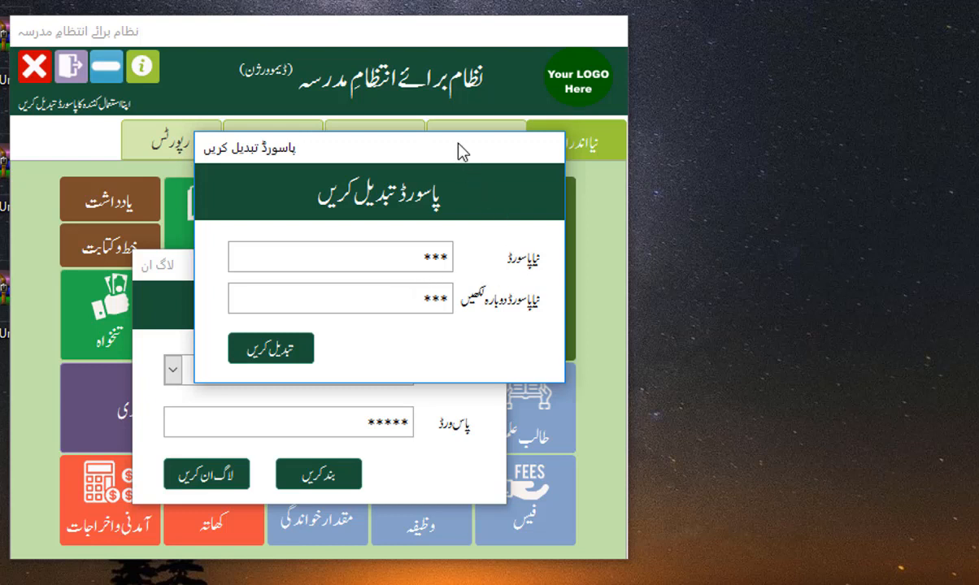
drag(458, 151, 435, 151)
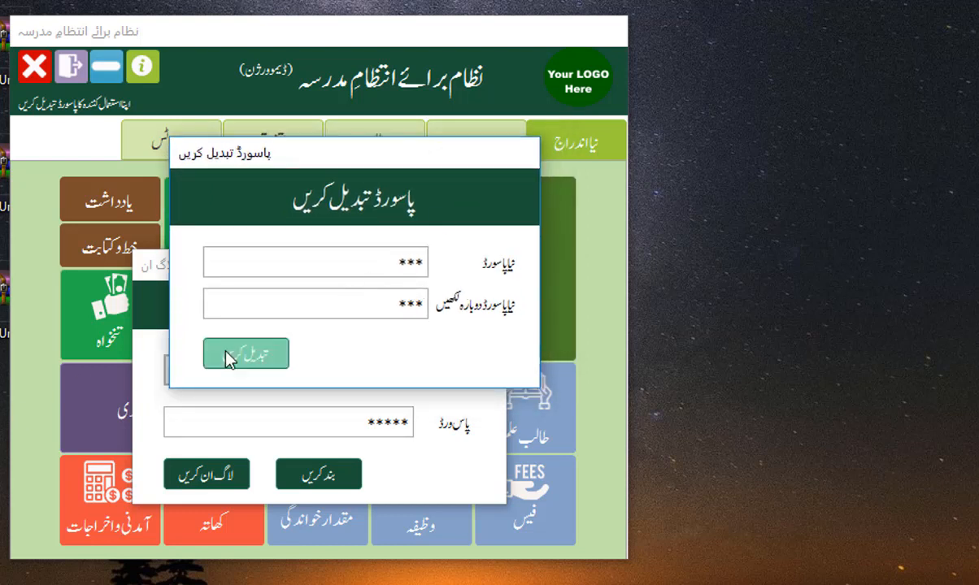
click(248, 355)
click(220, 498)
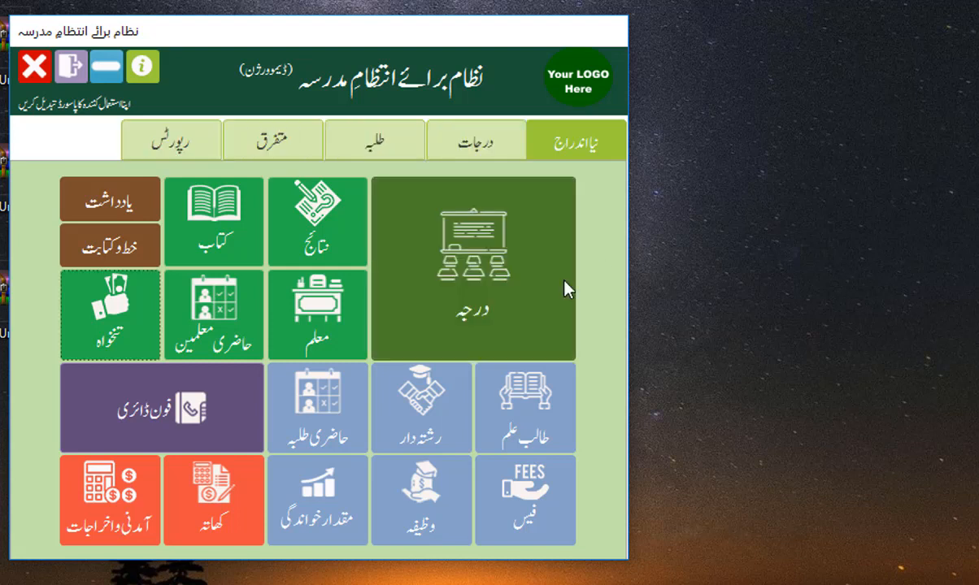
click(485, 287)
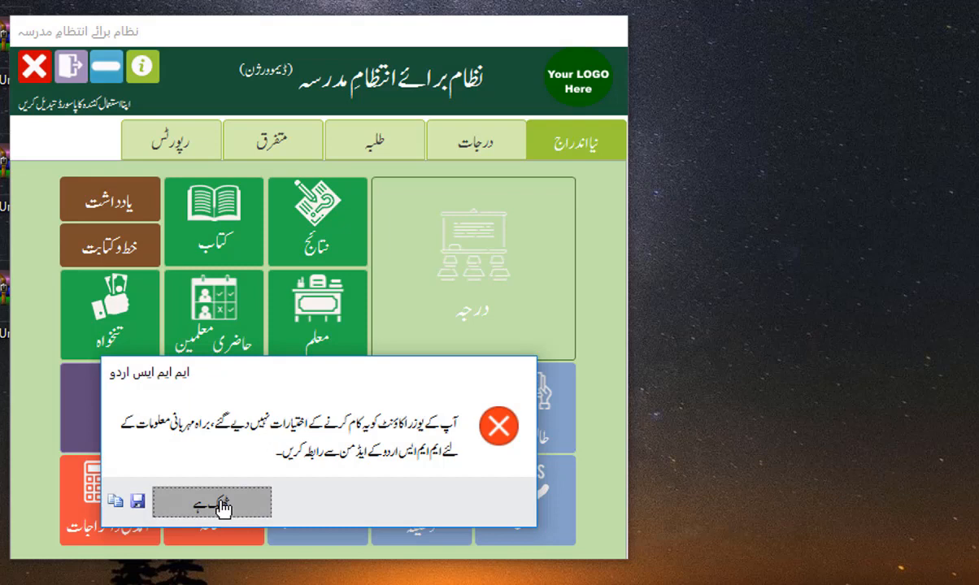
drag(293, 370, 367, 314)
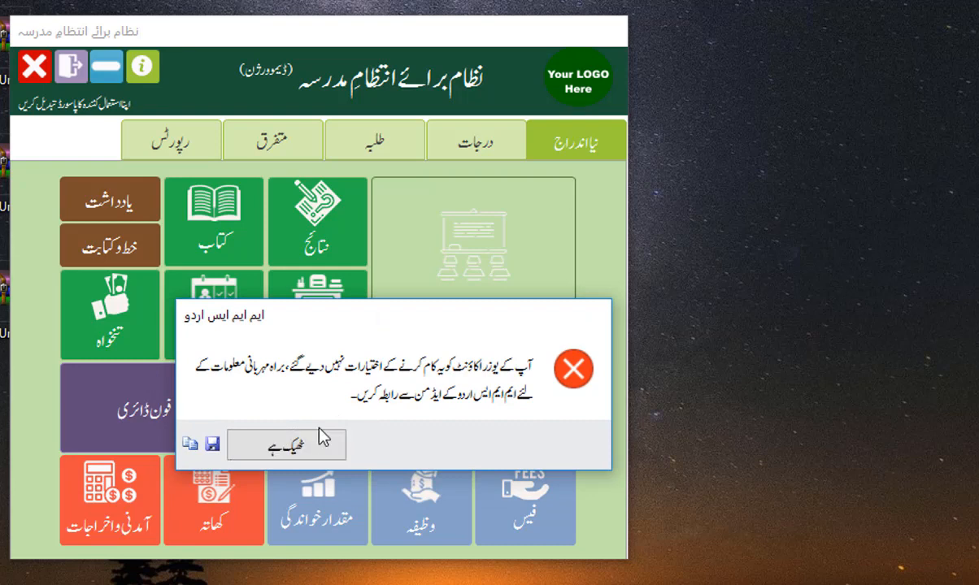
click(317, 438)
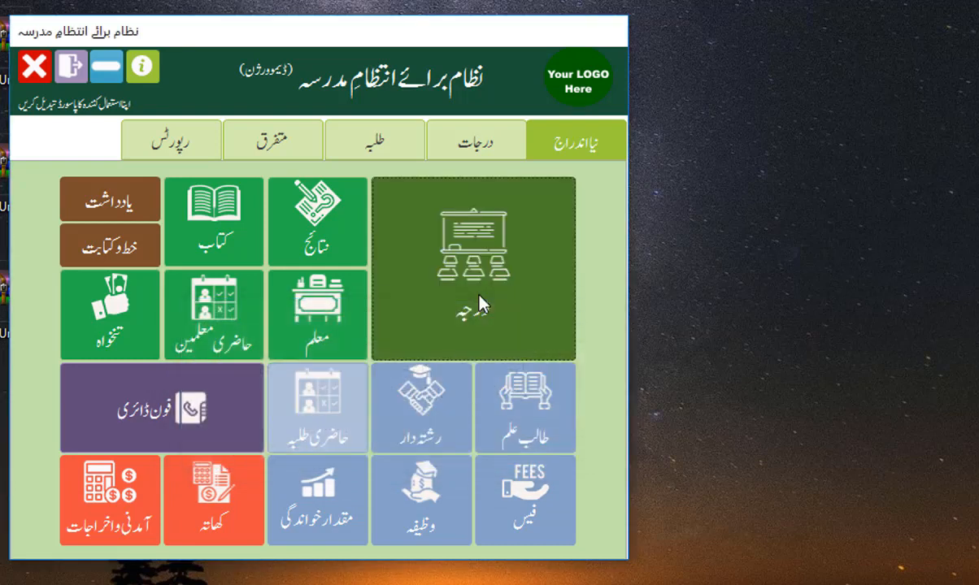
click(369, 144)
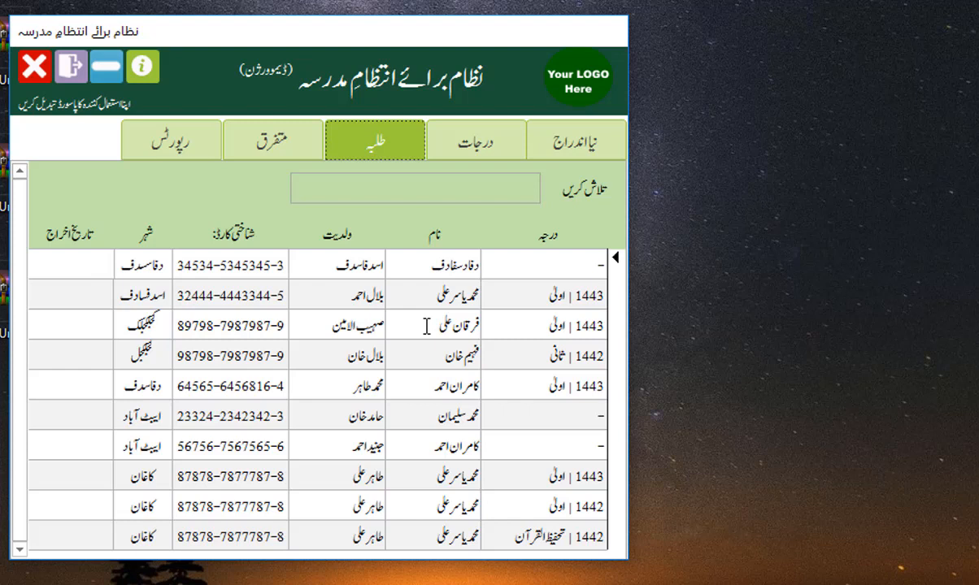
double_click(426, 326)
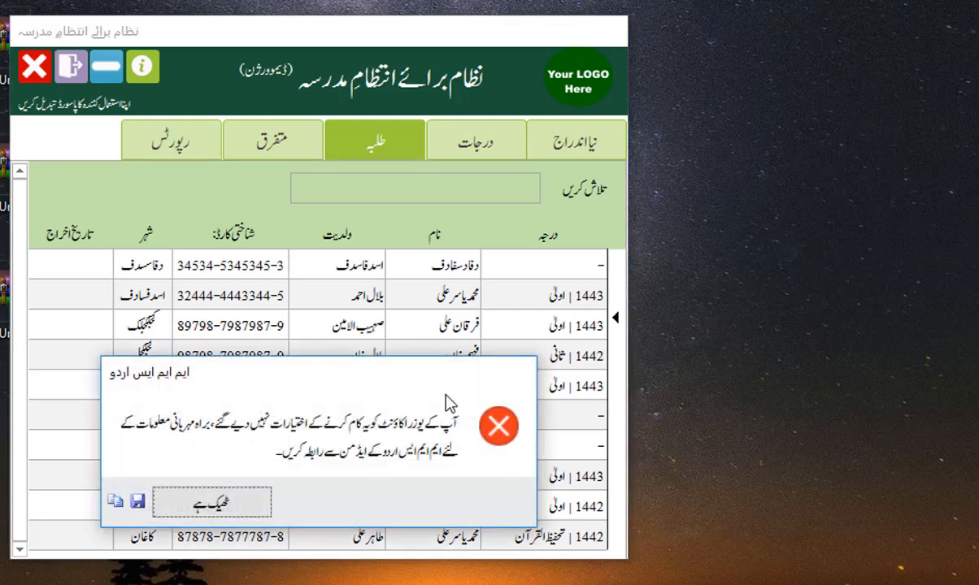
click(221, 506)
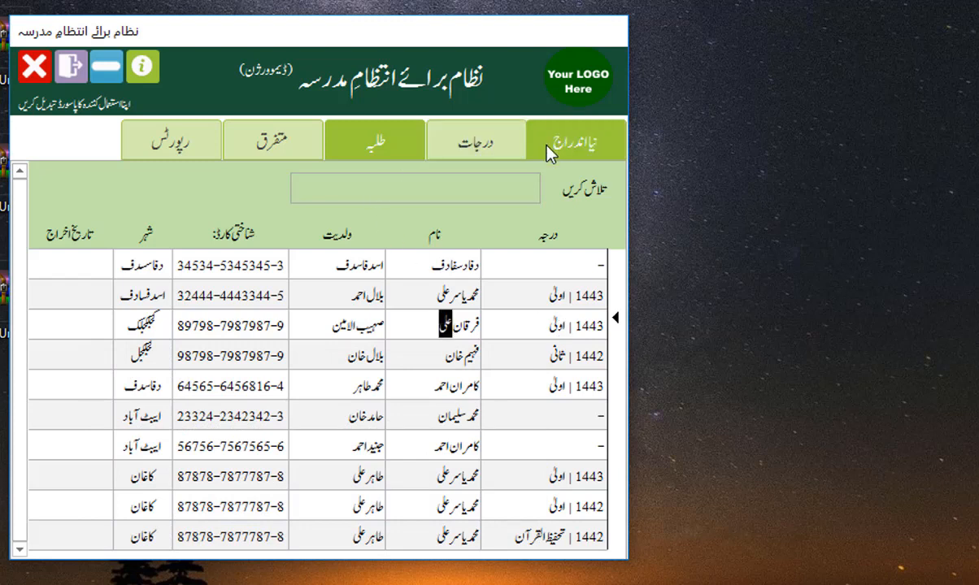
click(573, 146)
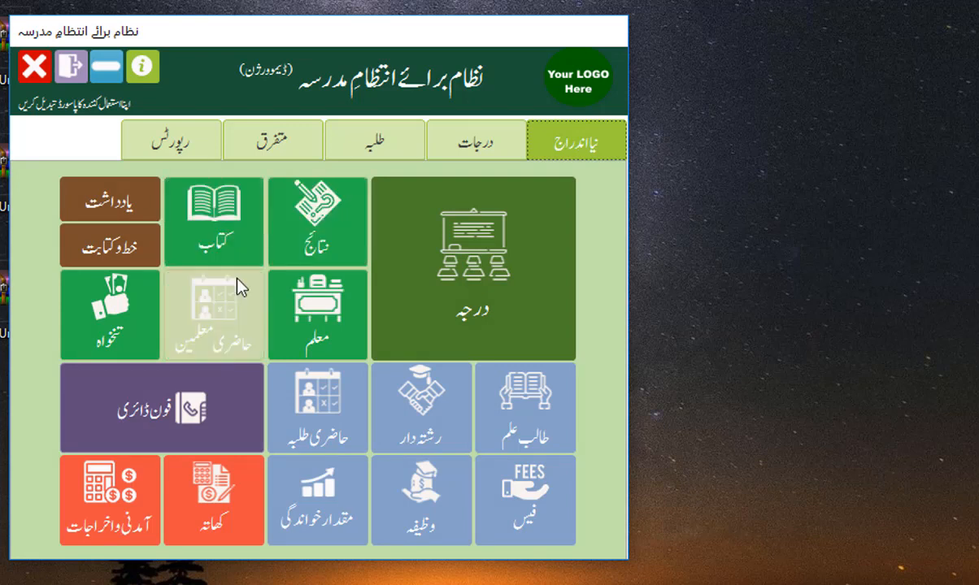
click(324, 417)
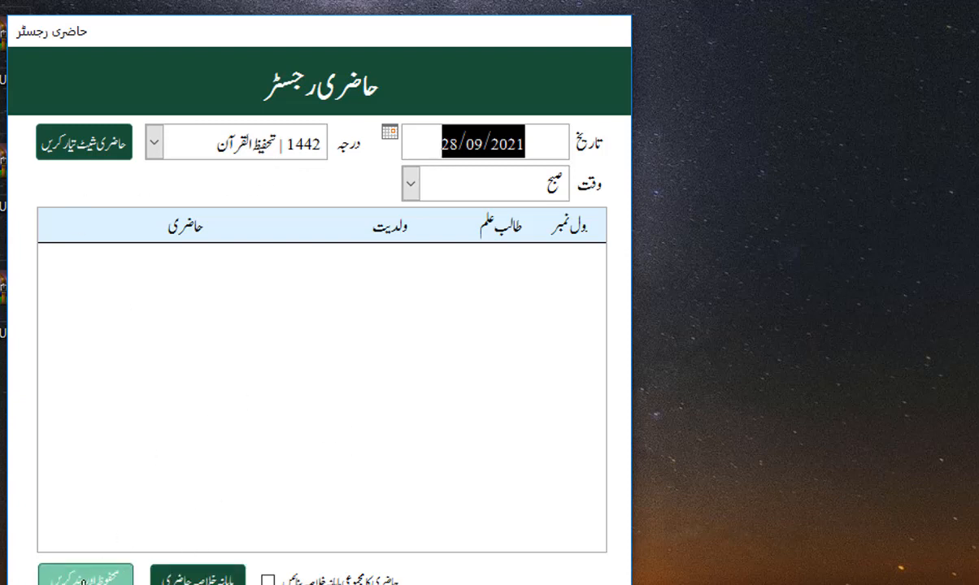
click(83, 579)
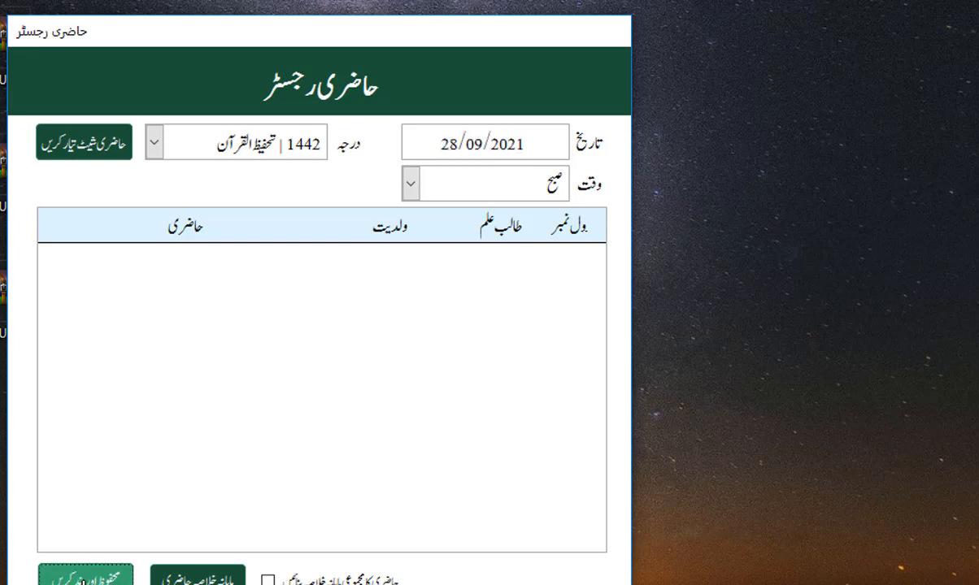
click(84, 579)
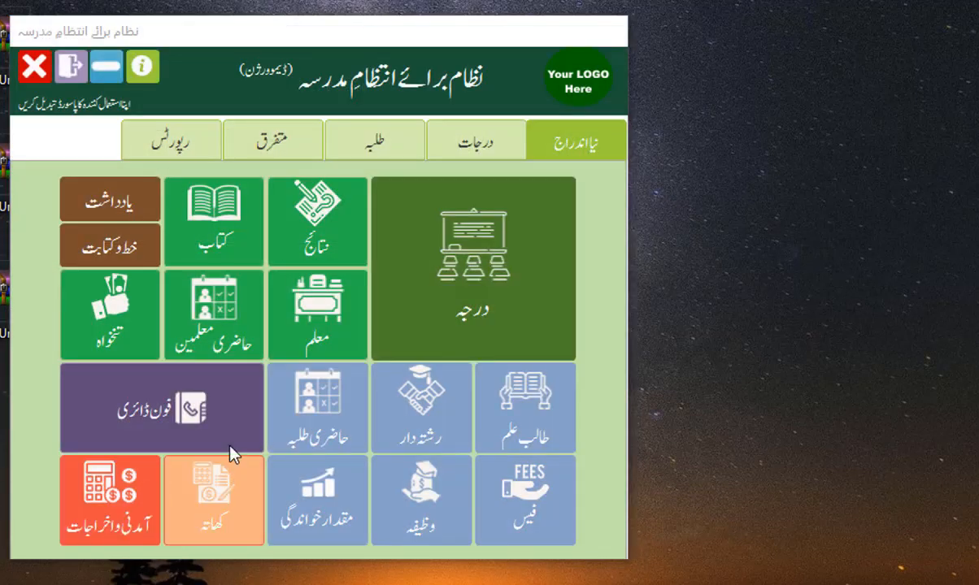
click(217, 317)
click(216, 348)
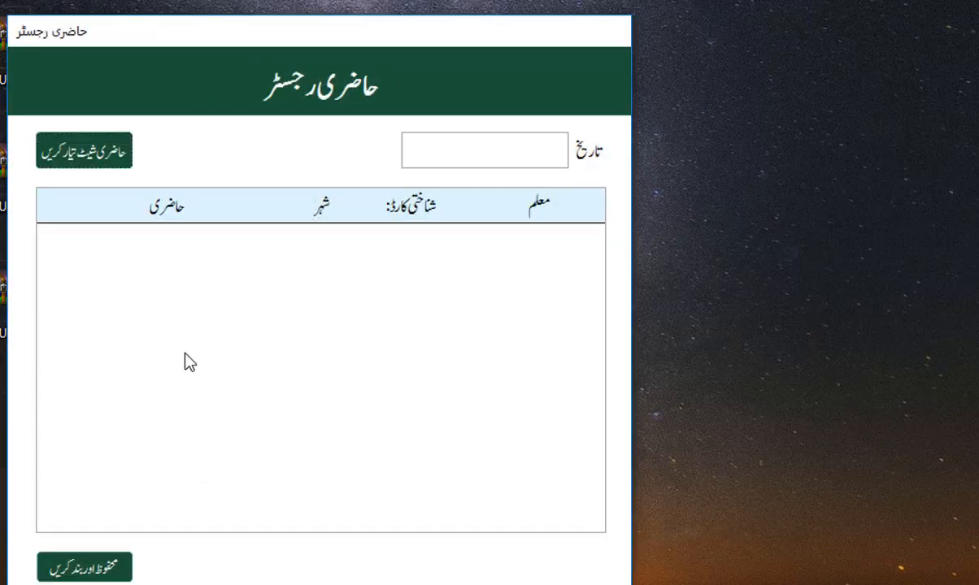
click(89, 569)
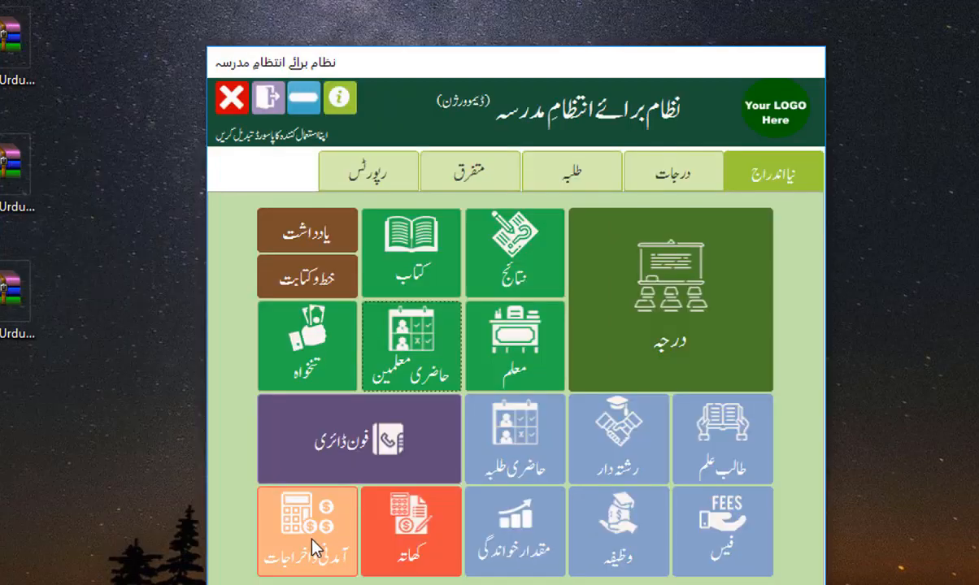
click(313, 542)
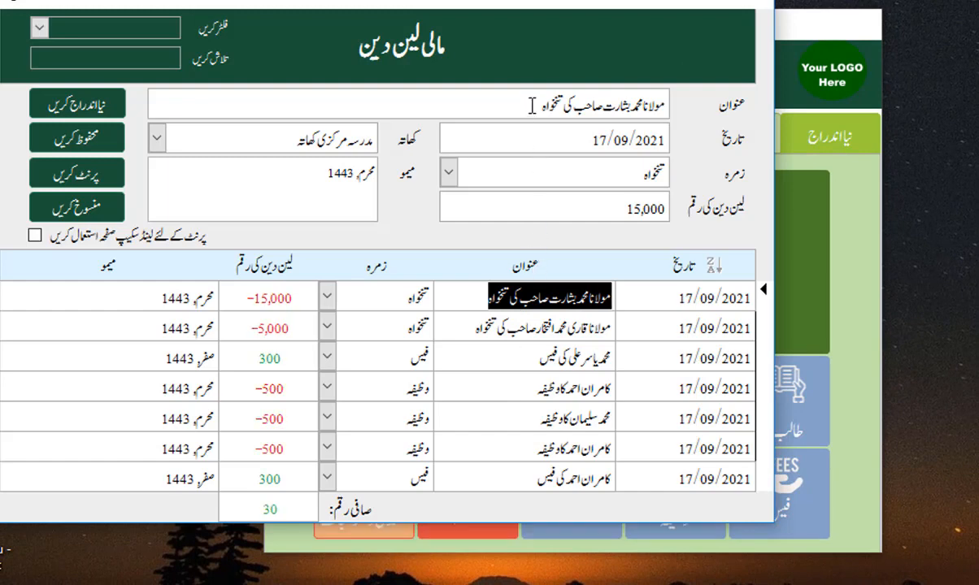
drag(532, 104, 673, 111)
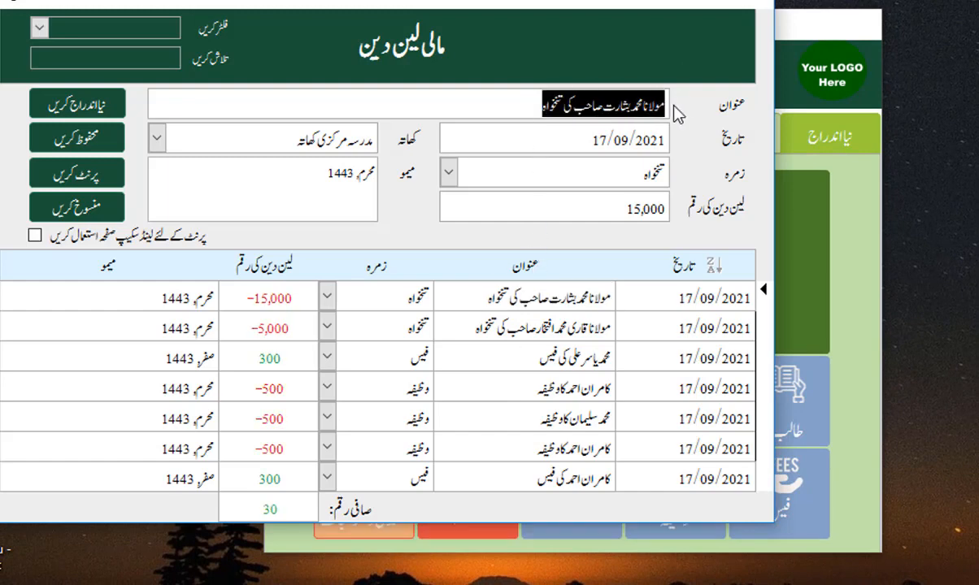
drag(555, 130, 646, 134)
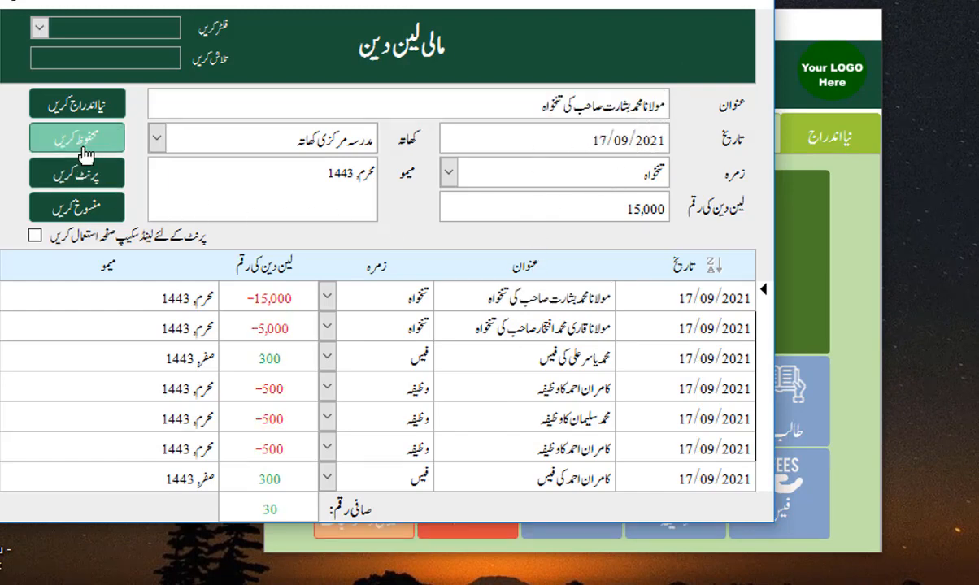
click(77, 107)
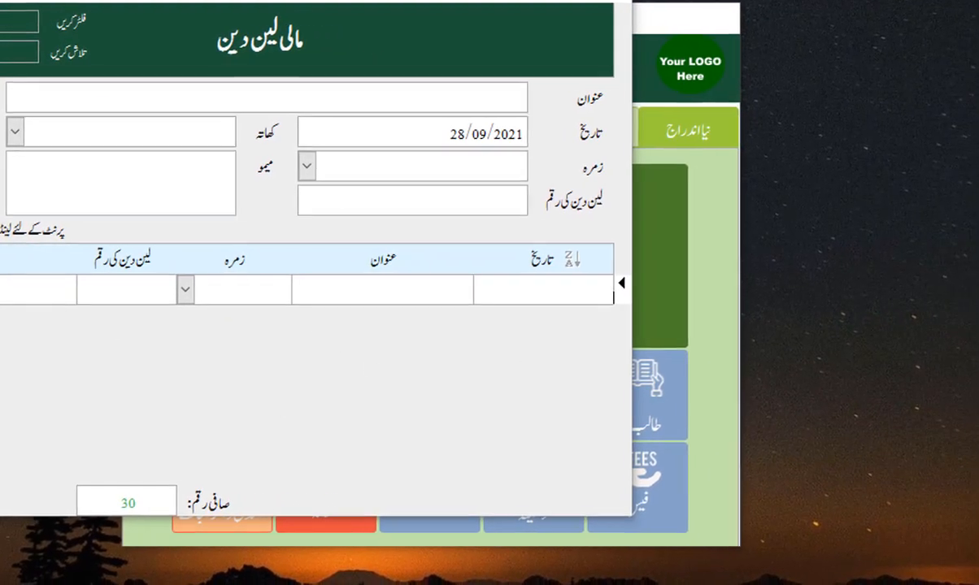
click(77, 208)
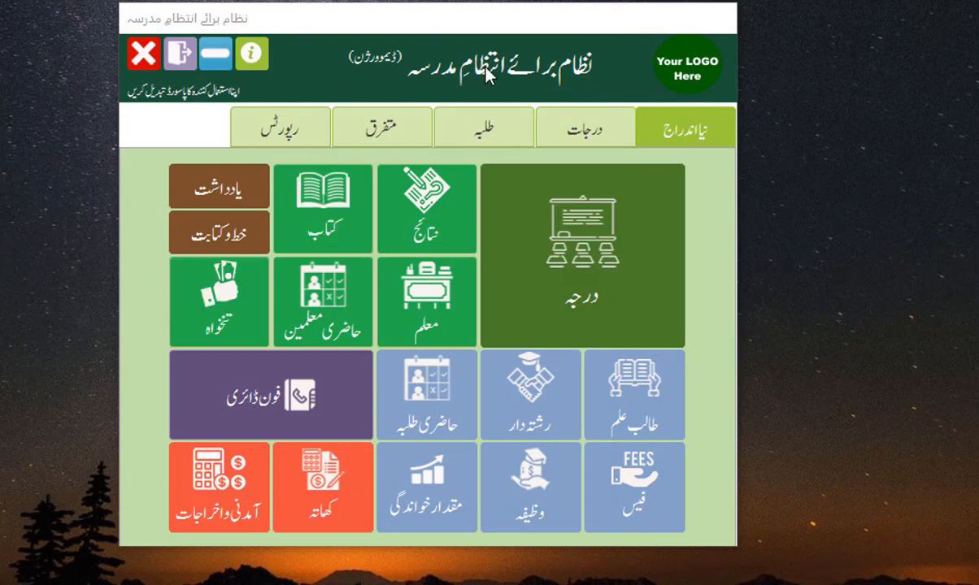